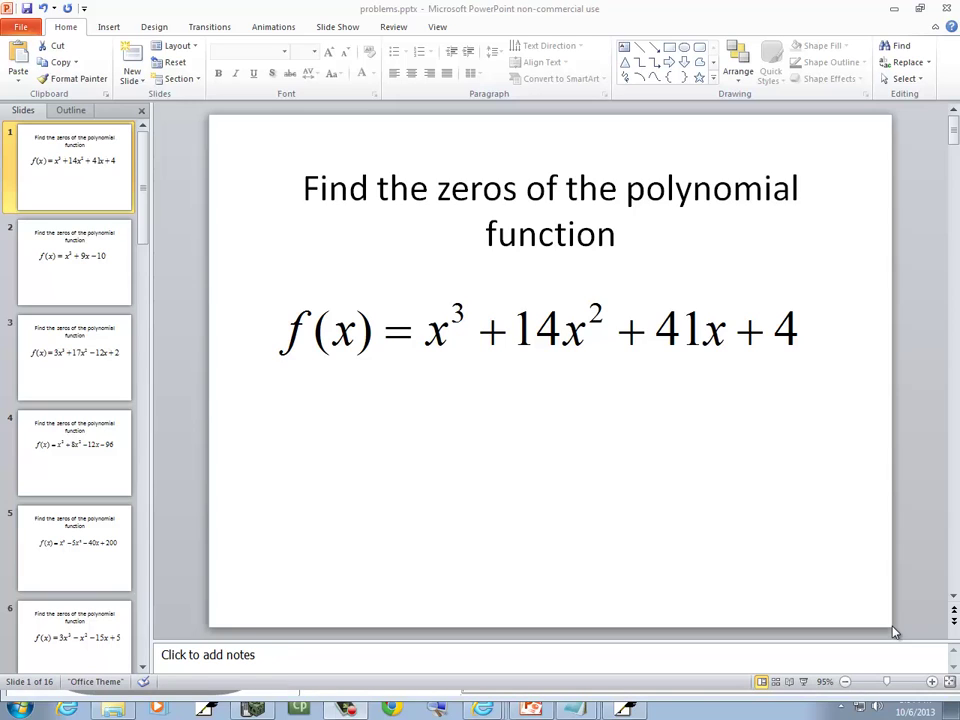
# Switch from the PowerPoint slide about f(x)=x³+14x²+41x+4 to the blank Free Notes page
pyautogui.hotkey('alt', 'Tab')
pyautogui.hotkey('alt', 'Tab')
pyautogui.hotkey('alt', 'Tab')
pyautogui.hotkey('alt', 'Tab')
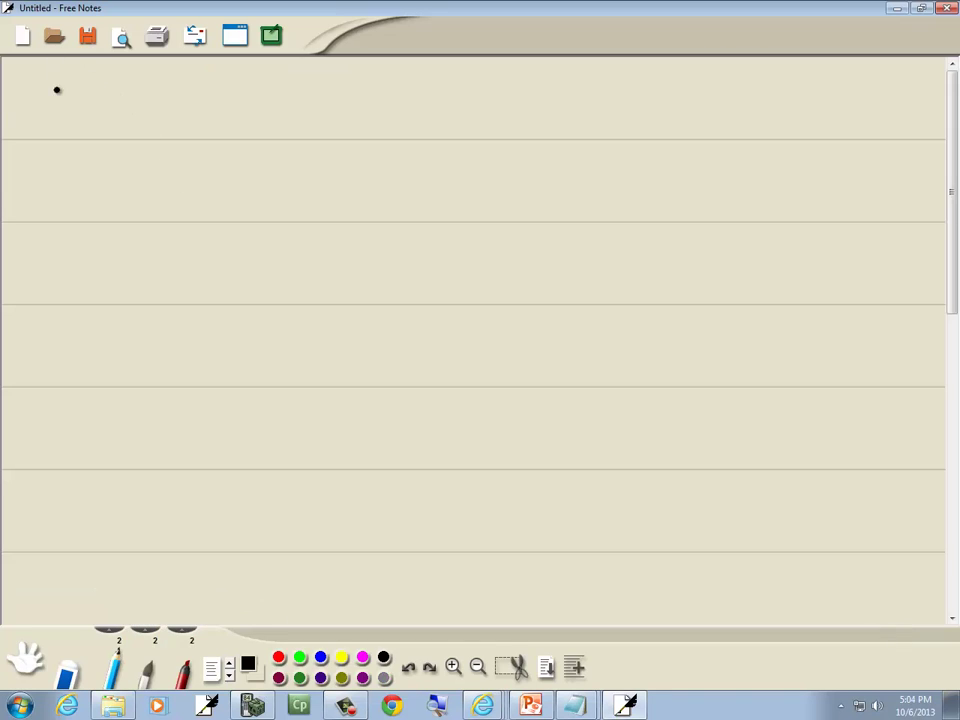
# Handwrite f(x) = x³+14x²+41x+4 on the first line, checking the problem slide
pyautogui.moveTo(56, 90)
pyautogui.mouseDown()
pyautogui.moveTo(81, 115)
pyautogui.moveTo(91, 92)
pyautogui.moveTo(101, 116)
pyautogui.moveTo(145, 94)
pyautogui.mouseUp()
pyautogui.moveTo(128, 102)
pyautogui.mouseDown()
pyautogui.moveTo(176, 114)
pyautogui.moveTo(162, 115)
pyautogui.mouseUp()
pyautogui.hotkey('alt', 'Tab')
pyautogui.hotkey('alt', 'Tab')
pyautogui.moveTo(182, 80)
pyautogui.mouseDown()
pyautogui.moveTo(190, 86)
pyautogui.moveTo(183, 101)
pyautogui.moveTo(225, 117)
pyautogui.mouseUp()
pyautogui.hotkey('alt', 'Tab')
pyautogui.hotkey('alt', 'Tab')
pyautogui.moveTo(241, 90); pyautogui.dragTo(247, 118)
pyautogui.moveTo(255, 96)
pyautogui.mouseDown()
pyautogui.moveTo(267, 117)
pyautogui.moveTo(255, 118)
pyautogui.mouseUp()
pyautogui.moveTo(266, 82)
pyautogui.mouseDown()
pyautogui.moveTo(294, 116)
pyautogui.moveTo(328, 110)
pyautogui.mouseUp()
pyautogui.hotkey('alt', 'Tab')
pyautogui.hotkey('alt', 'Tab')
pyautogui.moveTo(325, 94)
pyautogui.mouseDown()
pyautogui.moveTo(325, 120)
pyautogui.moveTo(338, 118)
pyautogui.mouseUp()
pyautogui.moveTo(349, 100); pyautogui.dragTo(368, 118)
pyautogui.moveTo(368, 98)
pyautogui.mouseDown()
pyautogui.moveTo(350, 118)
pyautogui.moveTo(394, 110)
pyautogui.mouseUp()
pyautogui.hotkey('alt', 'Tab')
pyautogui.hotkey('alt', 'Tab')
pyautogui.moveTo(390, 92); pyautogui.dragTo(389, 121)
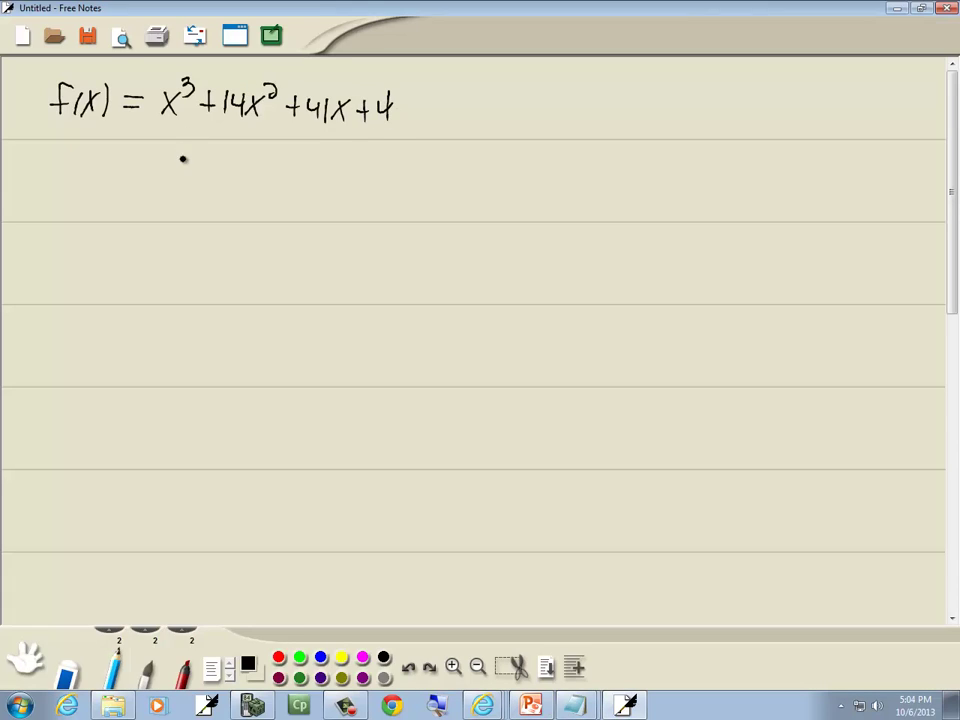
# Handwrite the equation x³+14x²+41x+4 = 0 on the line below
pyautogui.moveTo(161, 149); pyautogui.dragTo(180, 171)
pyautogui.moveTo(162, 172)
pyautogui.mouseDown()
pyautogui.moveTo(185, 146)
pyautogui.moveTo(214, 170)
pyautogui.mouseUp()
pyautogui.moveTo(205, 160)
pyautogui.mouseDown()
pyautogui.moveTo(239, 171)
pyautogui.moveTo(257, 165)
pyautogui.mouseUp()
pyautogui.moveTo(253, 152)
pyautogui.mouseDown()
pyautogui.moveTo(253, 172)
pyautogui.moveTo(277, 172)
pyautogui.mouseUp()
pyautogui.moveTo(262, 172)
pyautogui.mouseDown()
pyautogui.moveTo(278, 152)
pyautogui.moveTo(296, 173)
pyautogui.moveTo(304, 163)
pyautogui.moveTo(329, 166)
pyautogui.mouseUp()
pyautogui.moveTo(325, 152)
pyautogui.mouseDown()
pyautogui.moveTo(325, 173)
pyautogui.moveTo(356, 173)
pyautogui.mouseUp()
pyautogui.moveTo(341, 173)
pyautogui.mouseDown()
pyautogui.moveTo(356, 155)
pyautogui.moveTo(372, 174)
pyautogui.mouseUp()
pyautogui.moveTo(364, 165); pyautogui.dragTo(400, 167)
pyautogui.moveTo(396, 153)
pyautogui.mouseDown()
pyautogui.moveTo(396, 175)
pyautogui.moveTo(420, 162)
pyautogui.mouseUp()
pyautogui.moveTo(404, 170); pyautogui.dragTo(433, 158)
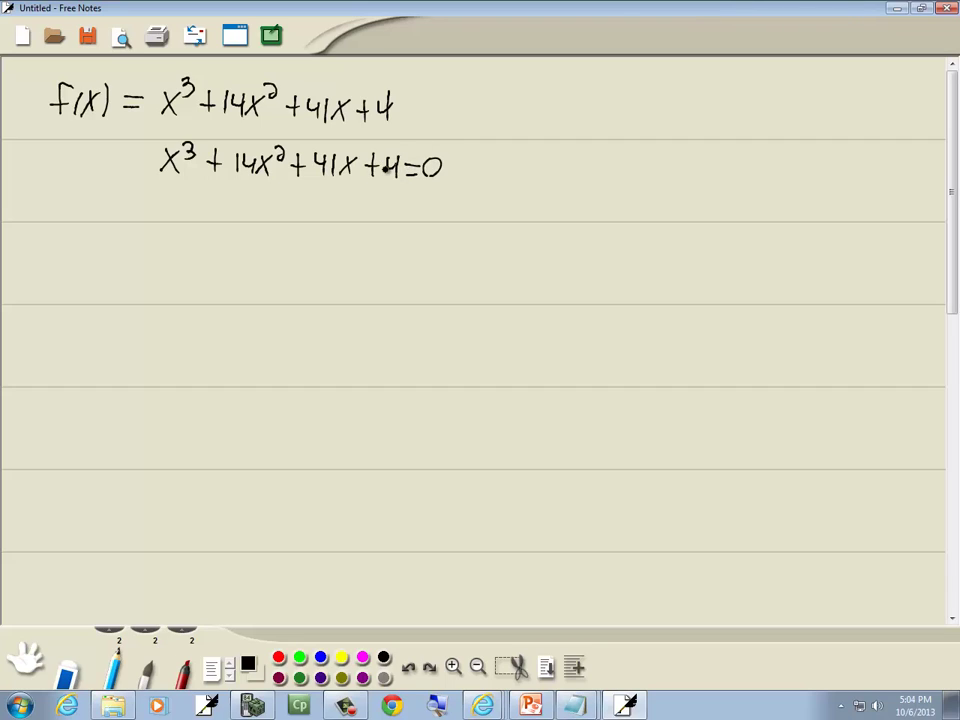
# In TI-SmartView, clear the key-press history and home screen, then clear Y1 in the Y= editor
pyautogui.hotkey('alt', 'Tab')
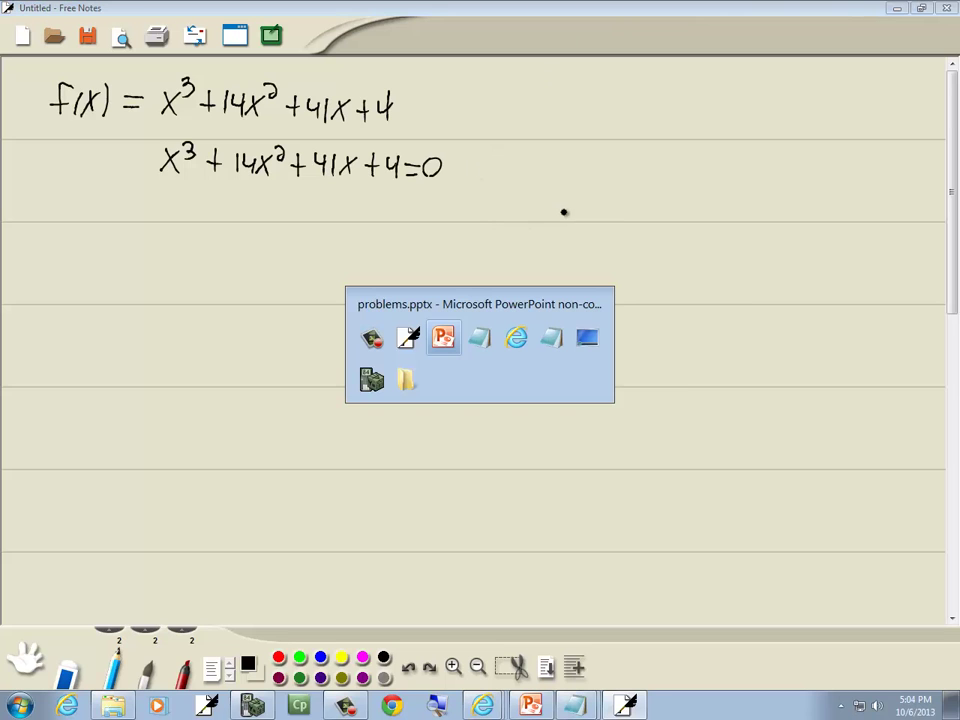
pyautogui.press('Tab')
pyautogui.press('Tab')
pyautogui.press('Tab')
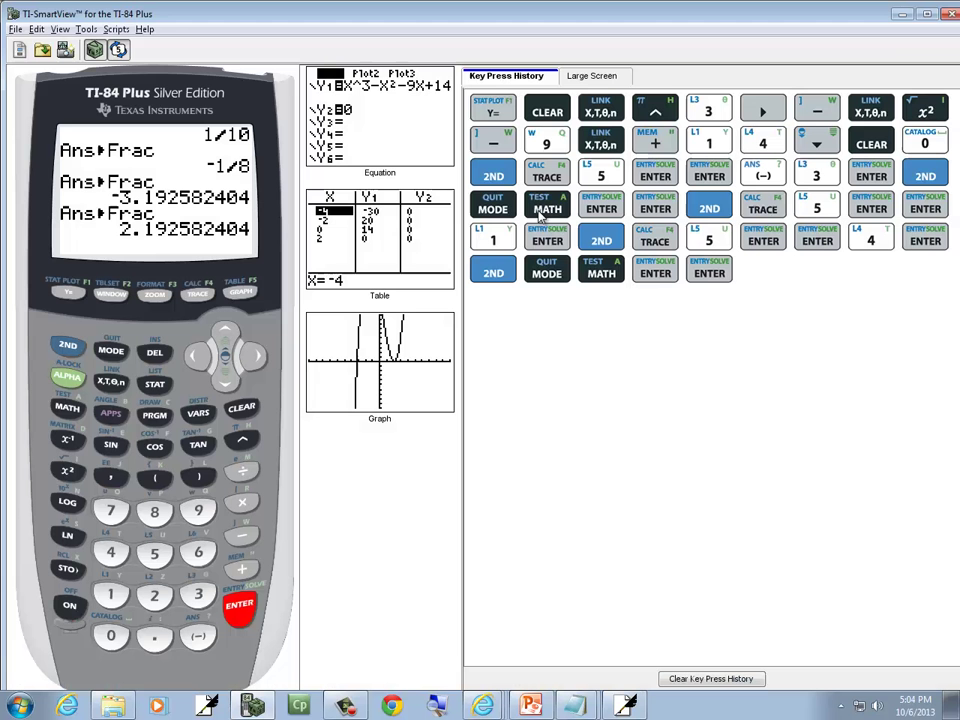
pyautogui.click(696, 679)
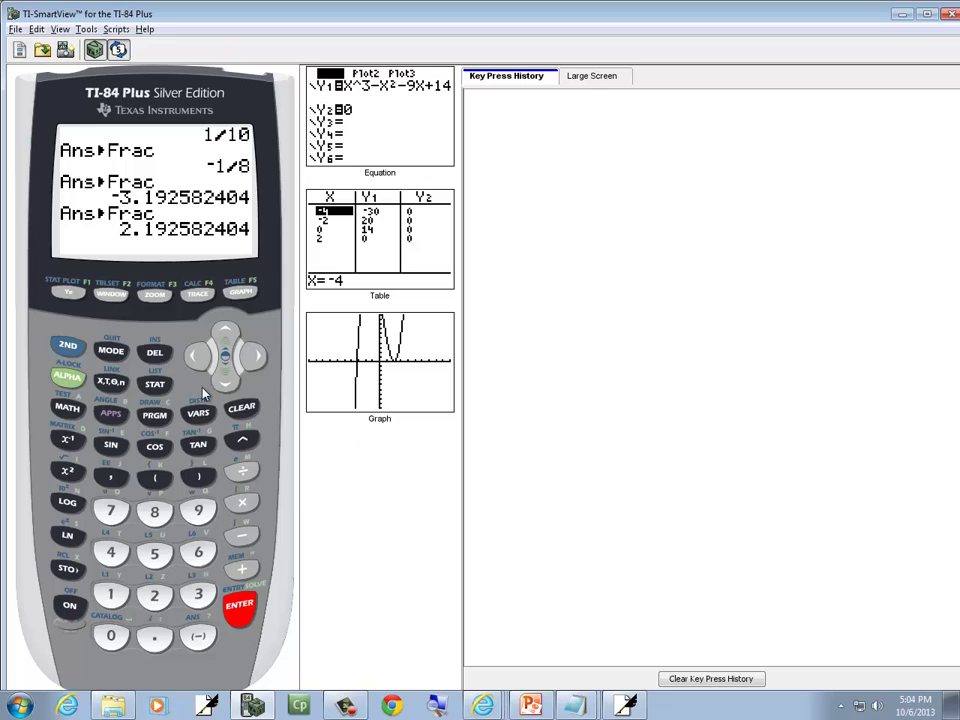
pyautogui.click(241, 410)
pyautogui.click(70, 294)
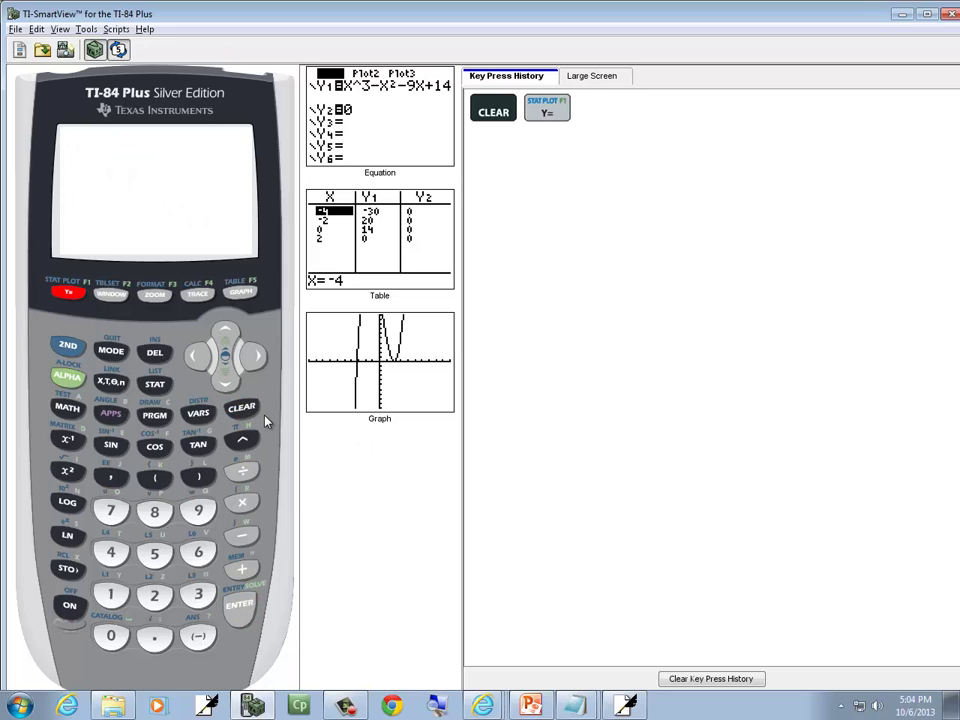
pyautogui.click(241, 407)
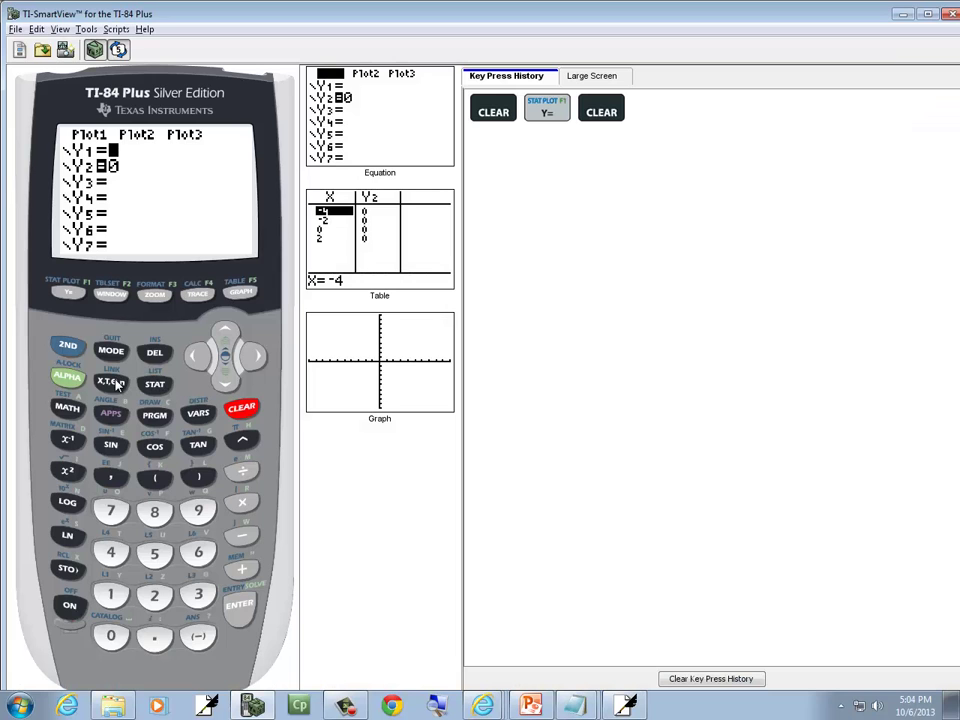
# Begin Y1 as X^3+14X²
pyautogui.click(113, 383)
pyautogui.click(242, 440)
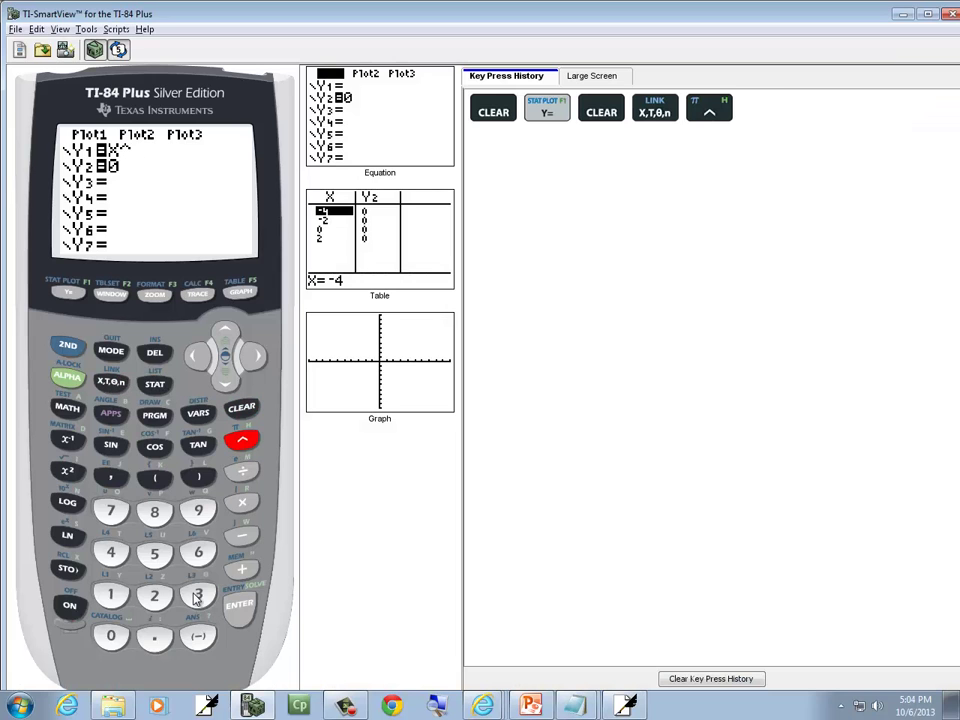
pyautogui.click(197, 596)
pyautogui.click(256, 358)
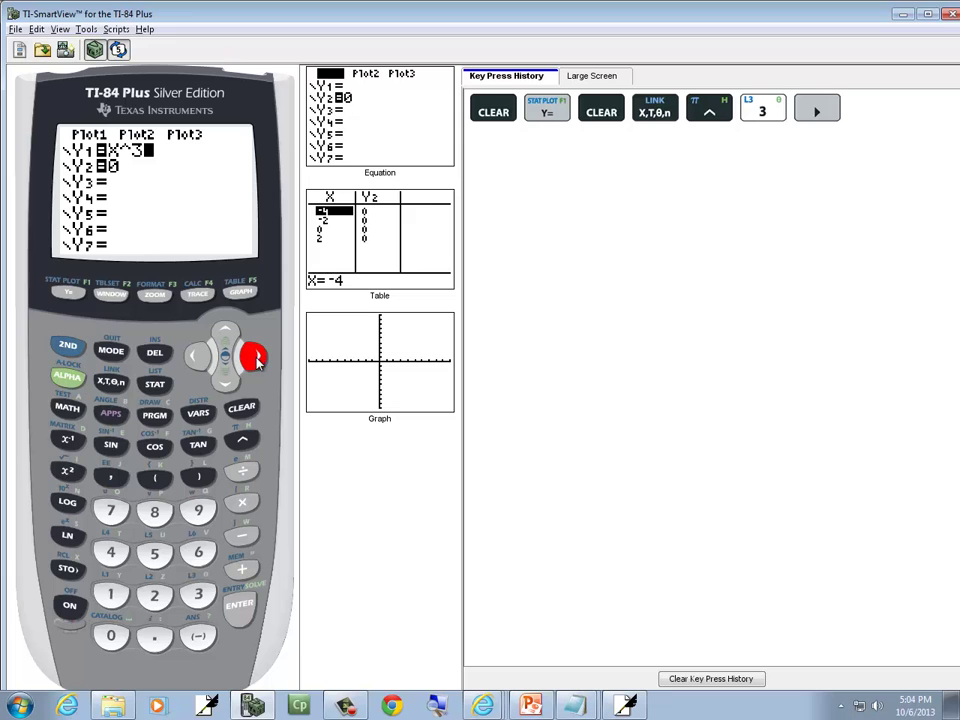
pyautogui.hotkey('alt', 'Tab')
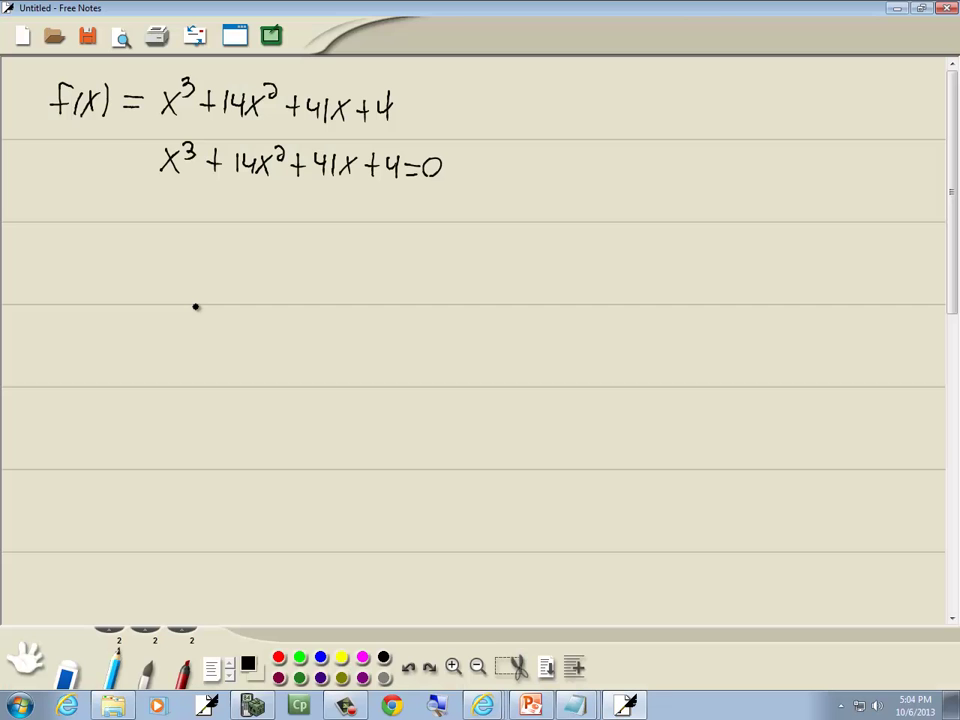
pyautogui.hotkey('alt', 'Tab')
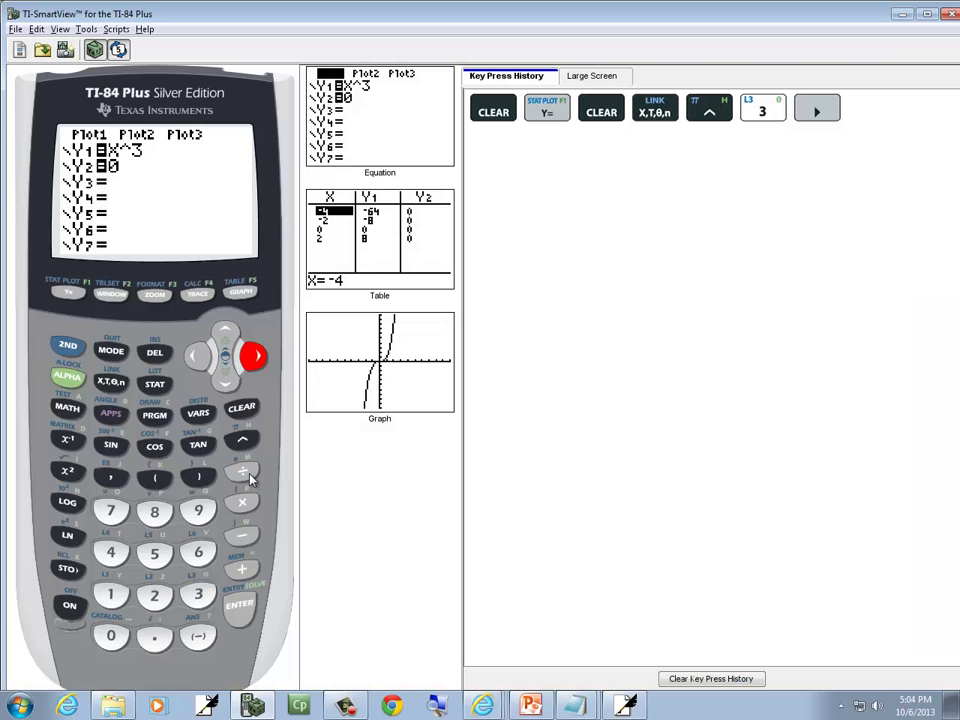
pyautogui.click(241, 569)
pyautogui.click(113, 596)
pyautogui.click(111, 552)
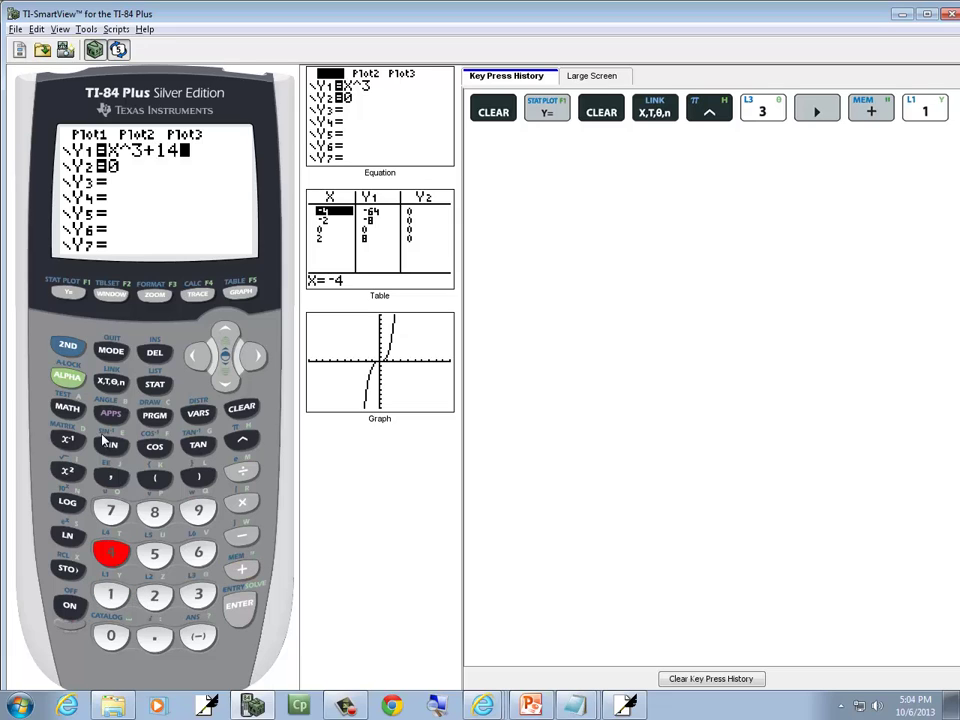
pyautogui.click(111, 382)
pyautogui.click(67, 468)
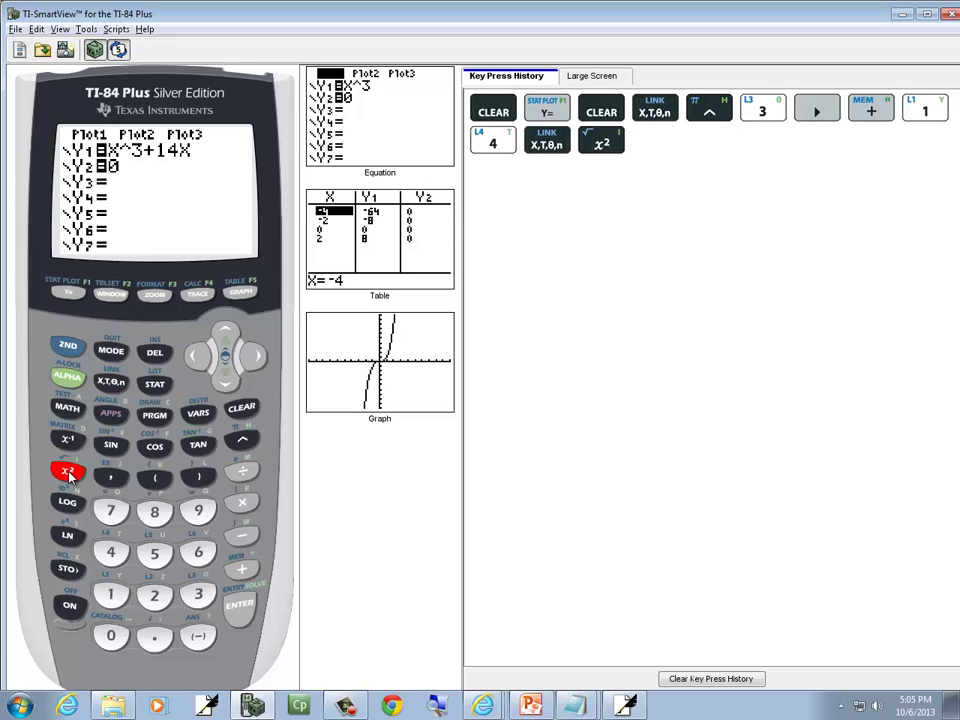
# Complete Y1 with the terms +41X+4
pyautogui.hotkey('alt', 'Tab')
pyautogui.hotkey('alt', 'Tab')
pyautogui.click(241, 569)
pyautogui.click(111, 552)
pyautogui.click(111, 596)
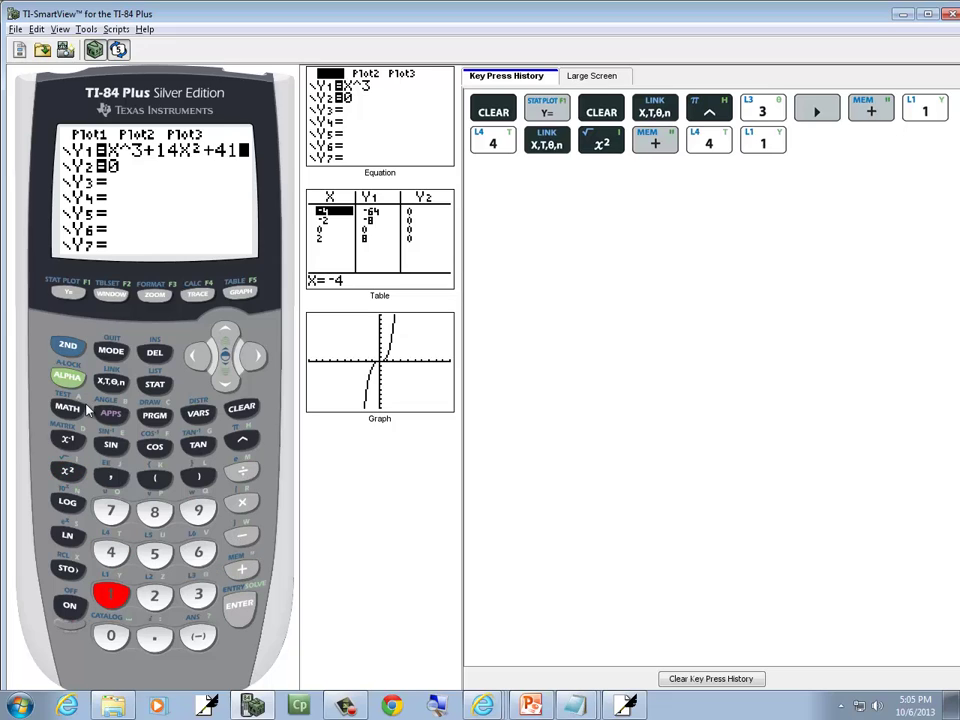
pyautogui.click(111, 382)
pyautogui.hotkey('alt', 'Tab')
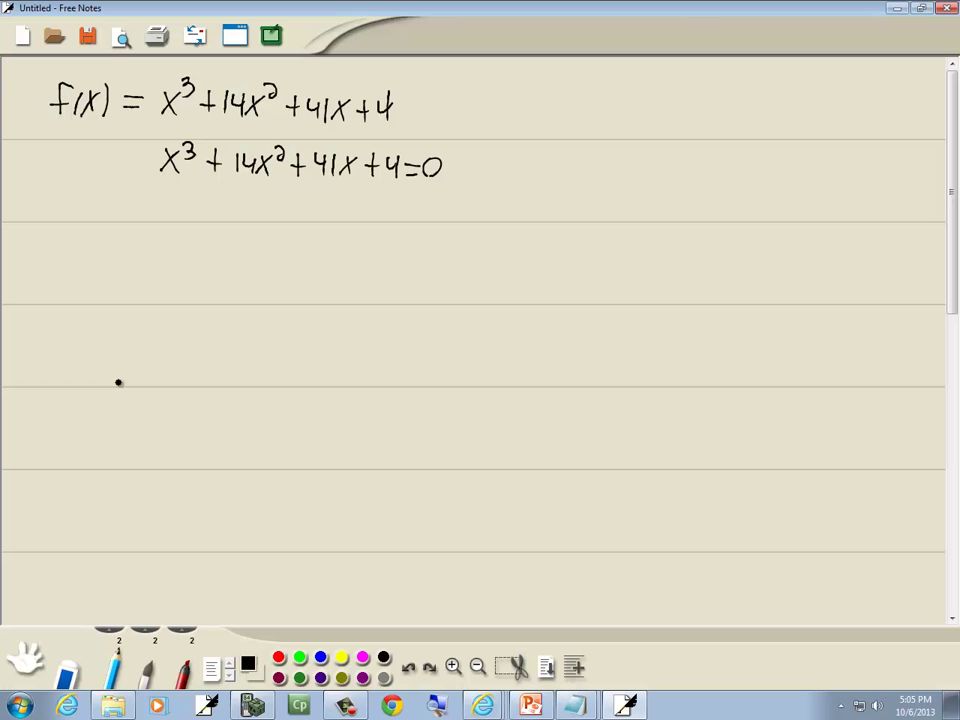
pyautogui.hotkey('alt', 'Tab')
pyautogui.click(241, 570)
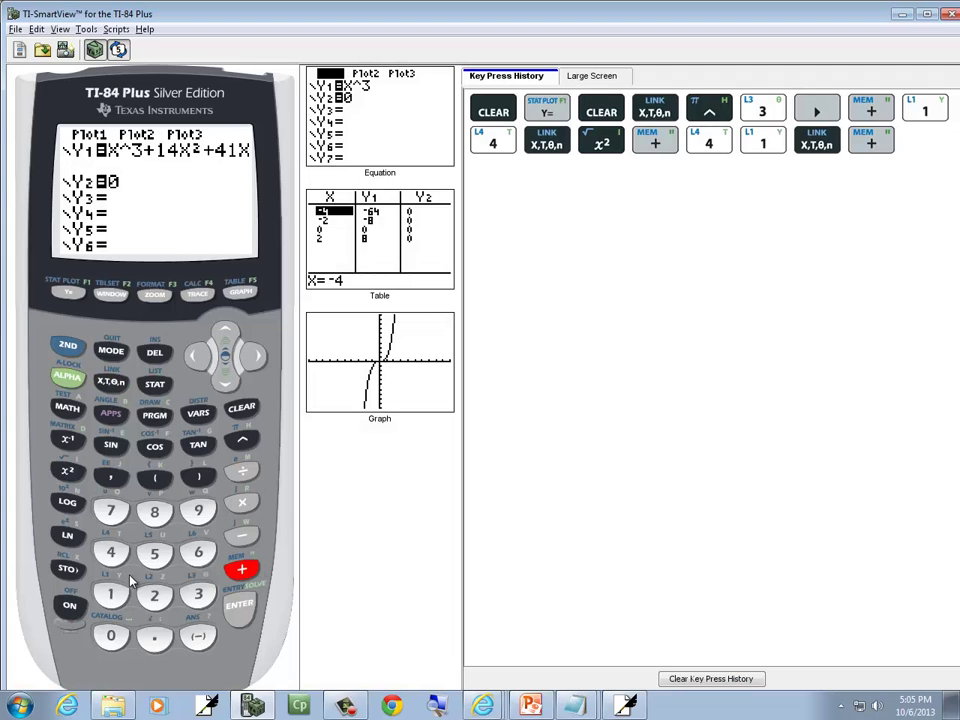
pyautogui.click(111, 552)
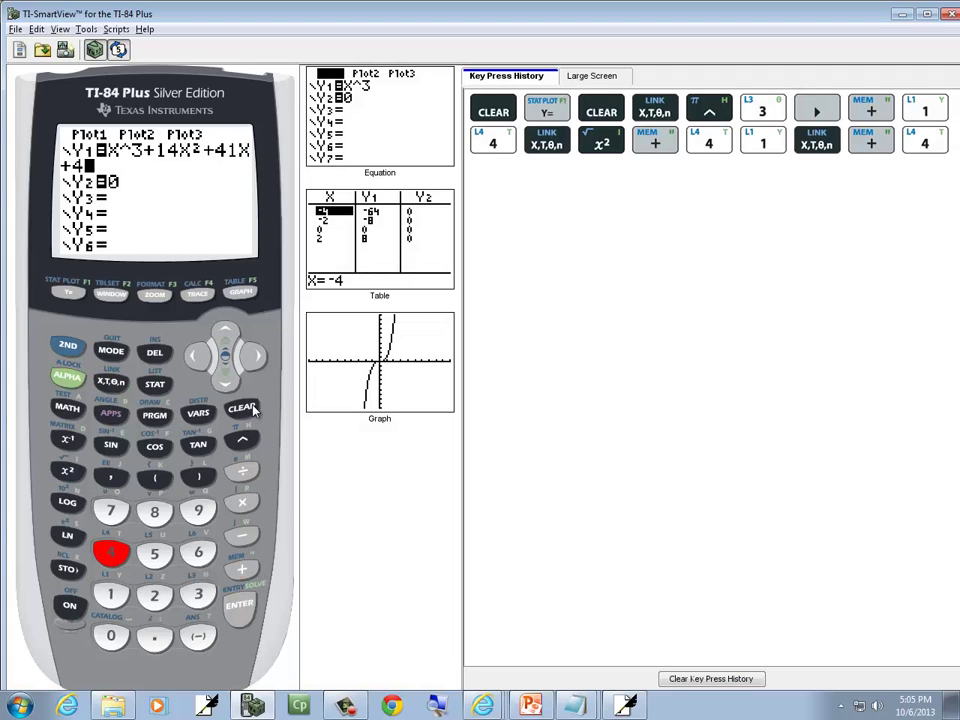
# Clear Y2 and set it to 0
pyautogui.click(225, 378)
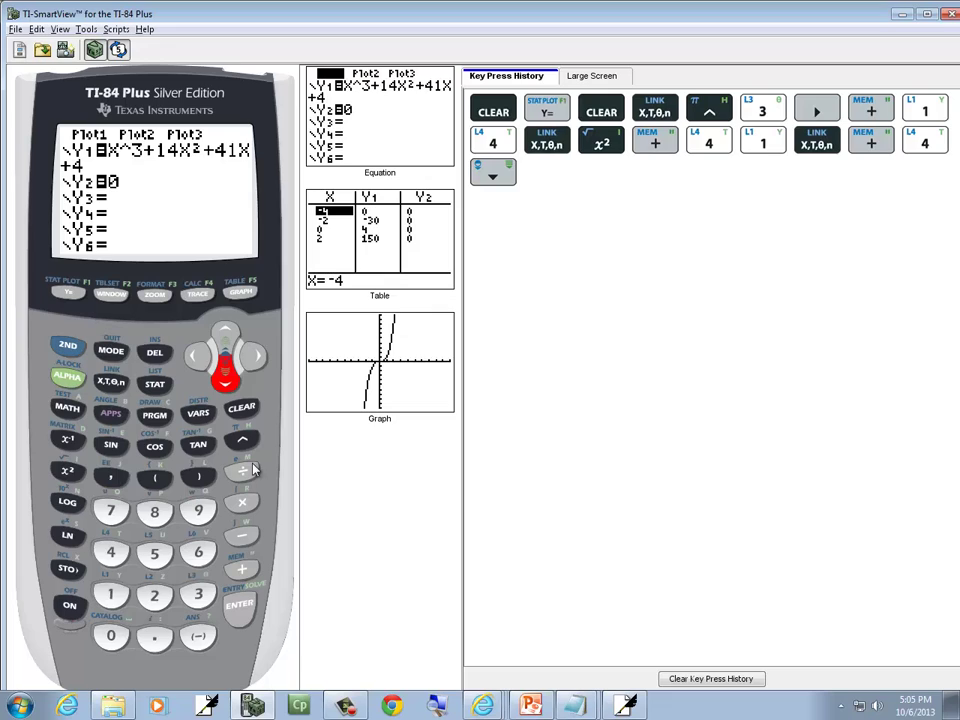
pyautogui.click(241, 407)
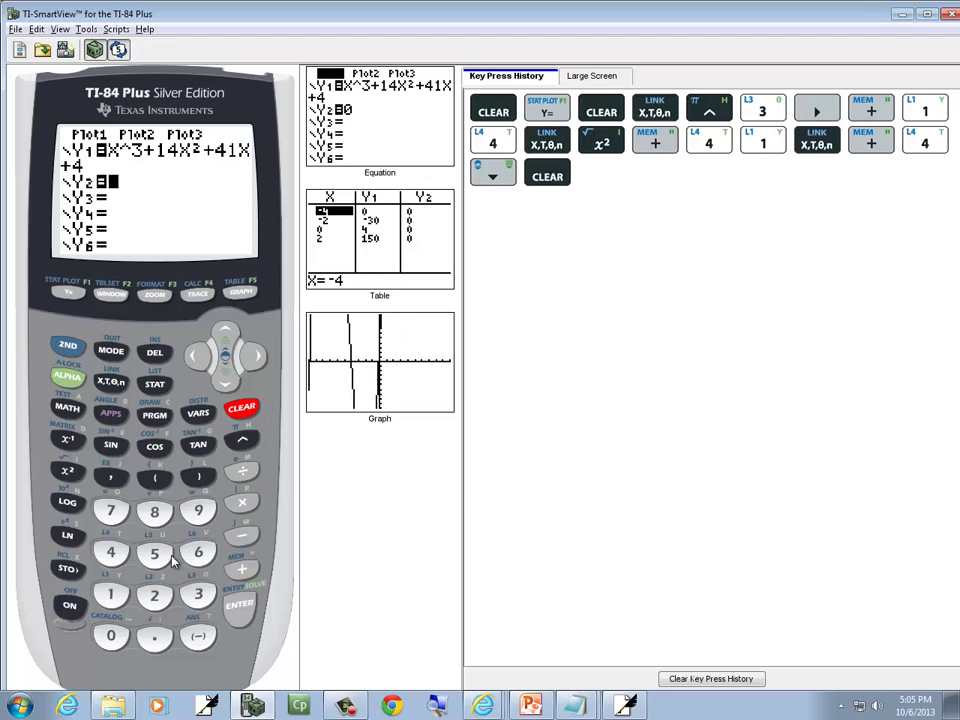
pyautogui.click(112, 645)
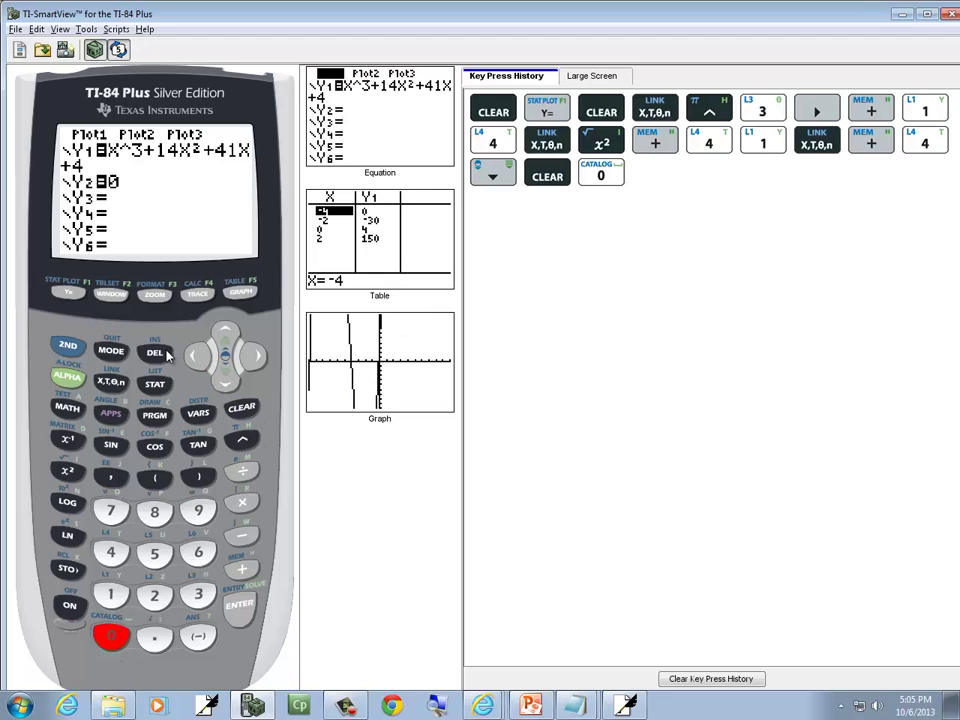
# Run 5:intersect on Y1 and Y2 with guess -9, giving X = -9.898979
pyautogui.click(69, 346)
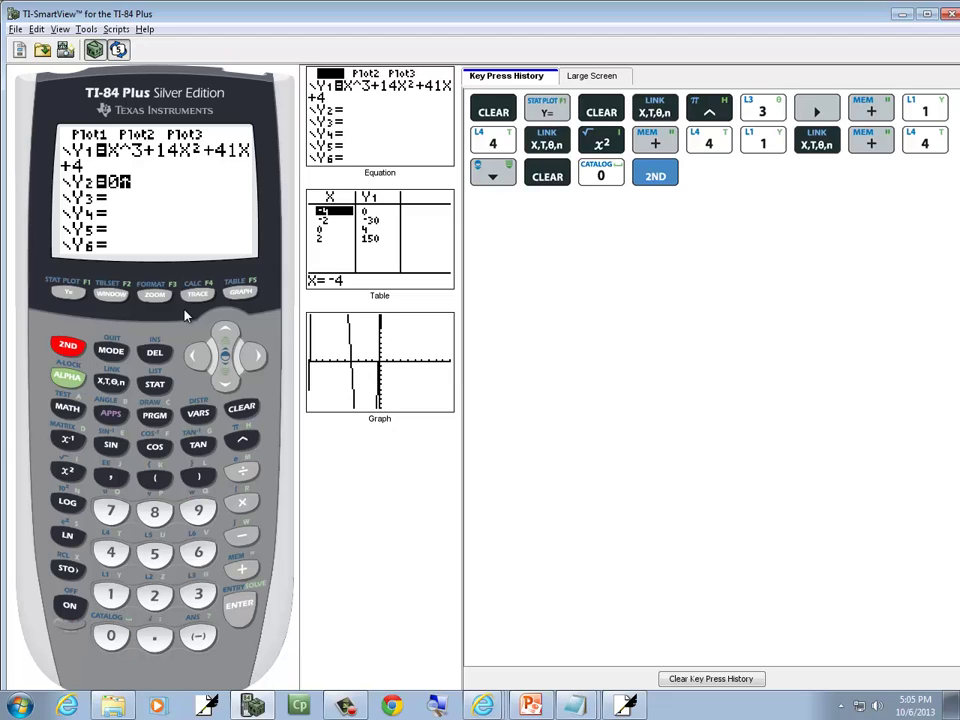
pyautogui.click(196, 296)
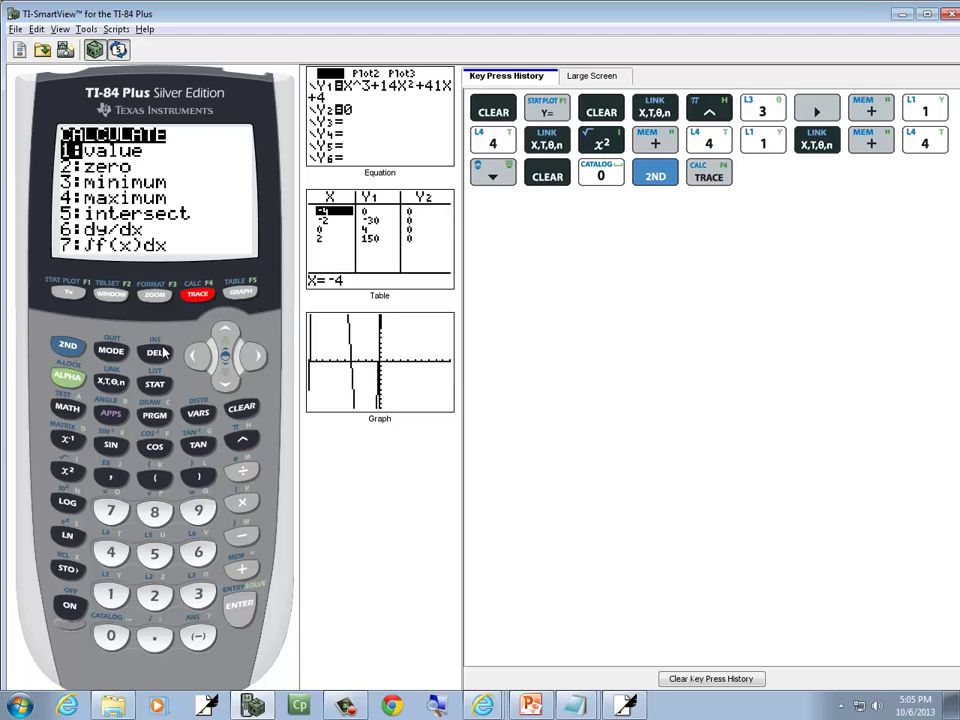
pyautogui.click(154, 553)
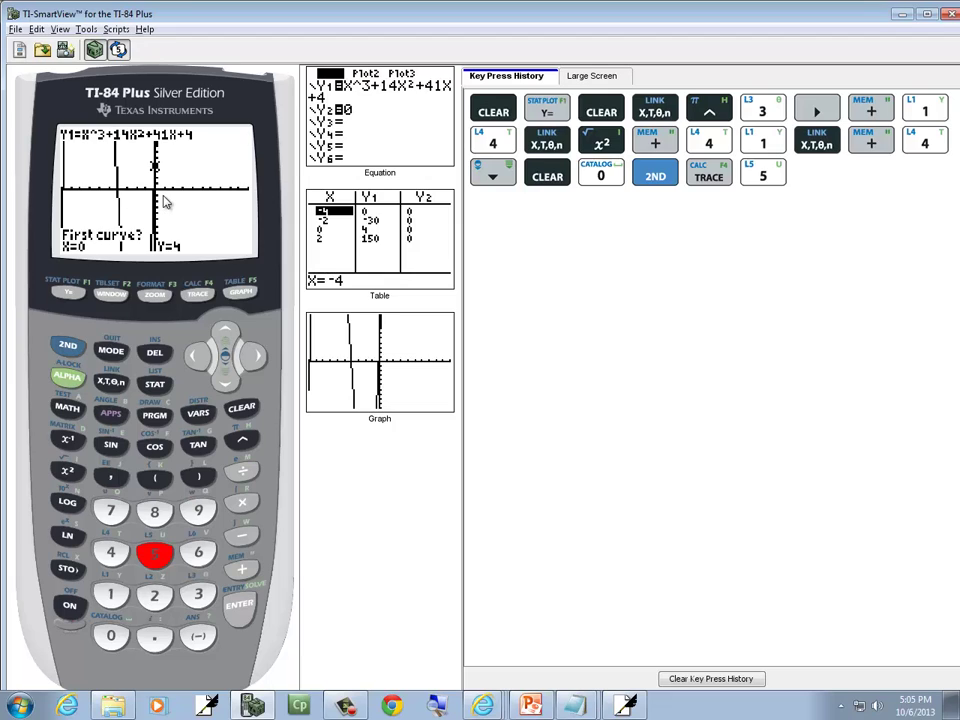
pyautogui.click(238, 614)
pyautogui.click(238, 614)
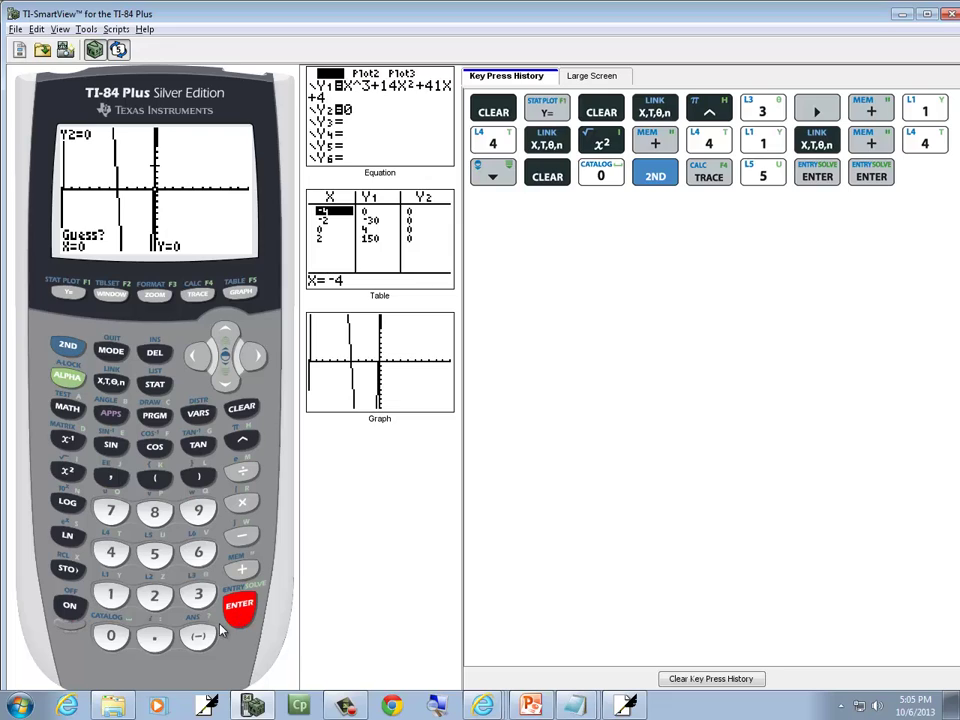
pyautogui.click(199, 636)
pyautogui.click(198, 511)
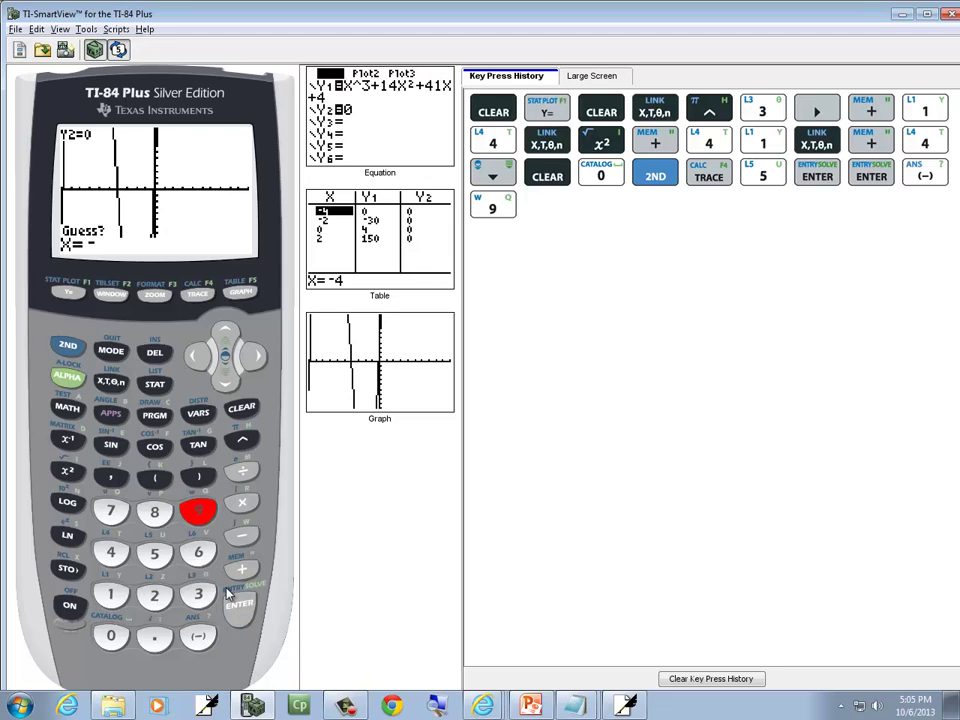
pyautogui.click(238, 605)
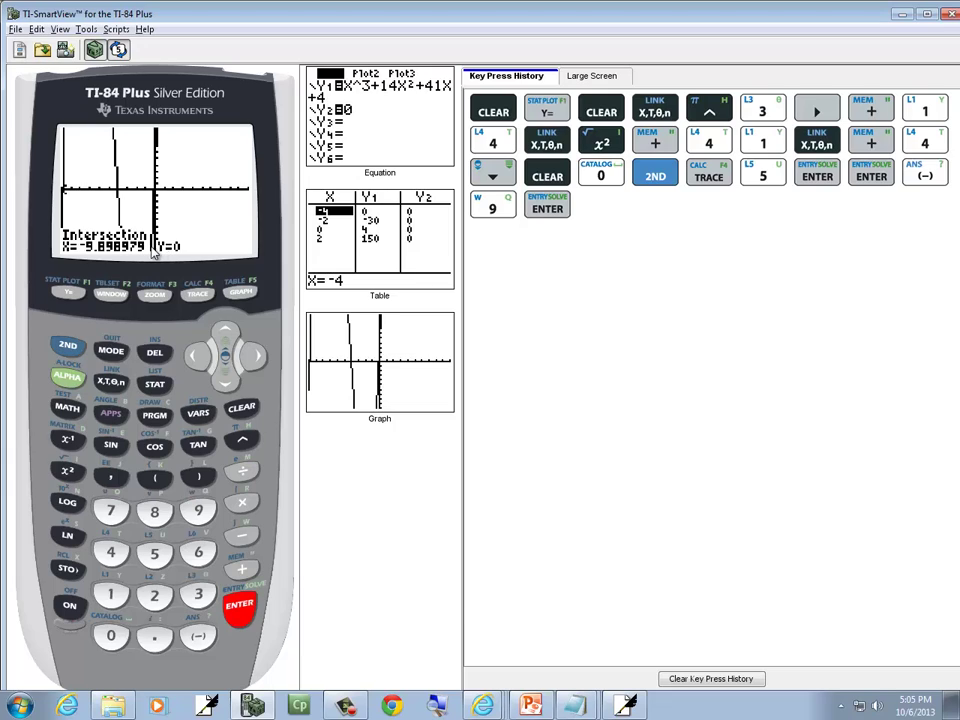
# On the home screen, apply Ans▶Frac to -9.898979486, which stays a decimal
pyautogui.click(67, 345)
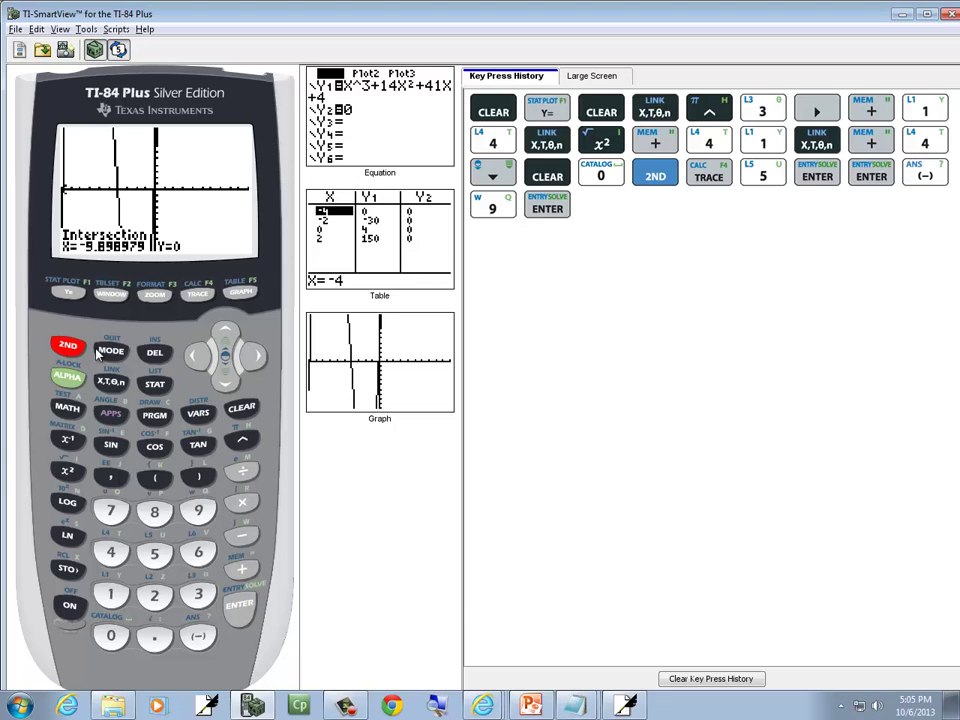
pyautogui.click(110, 351)
pyautogui.click(68, 409)
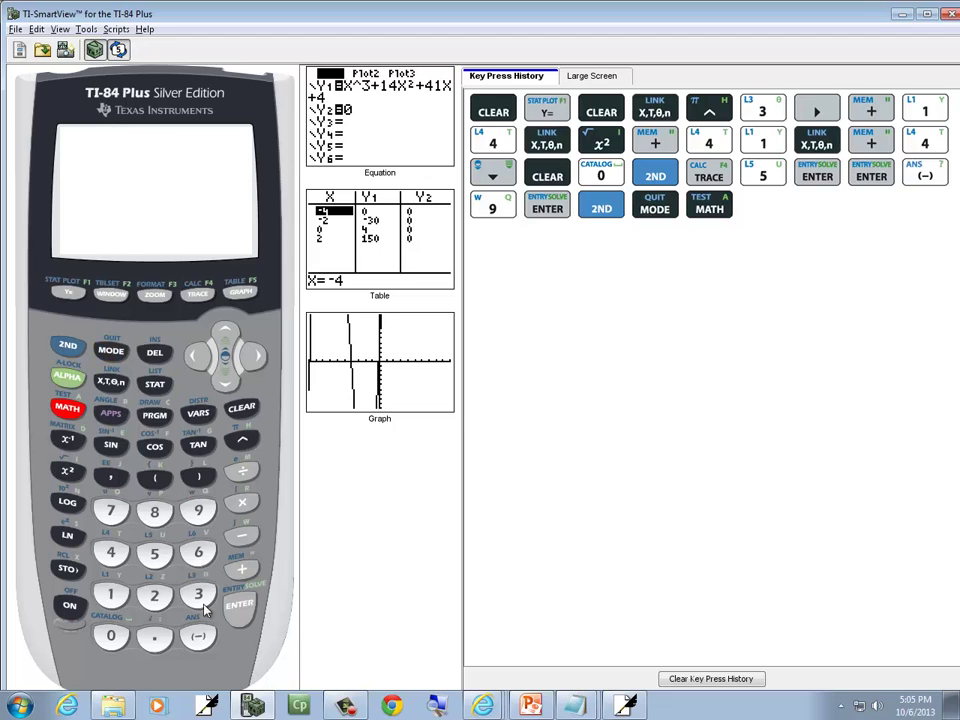
pyautogui.click(239, 606)
pyautogui.click(239, 606)
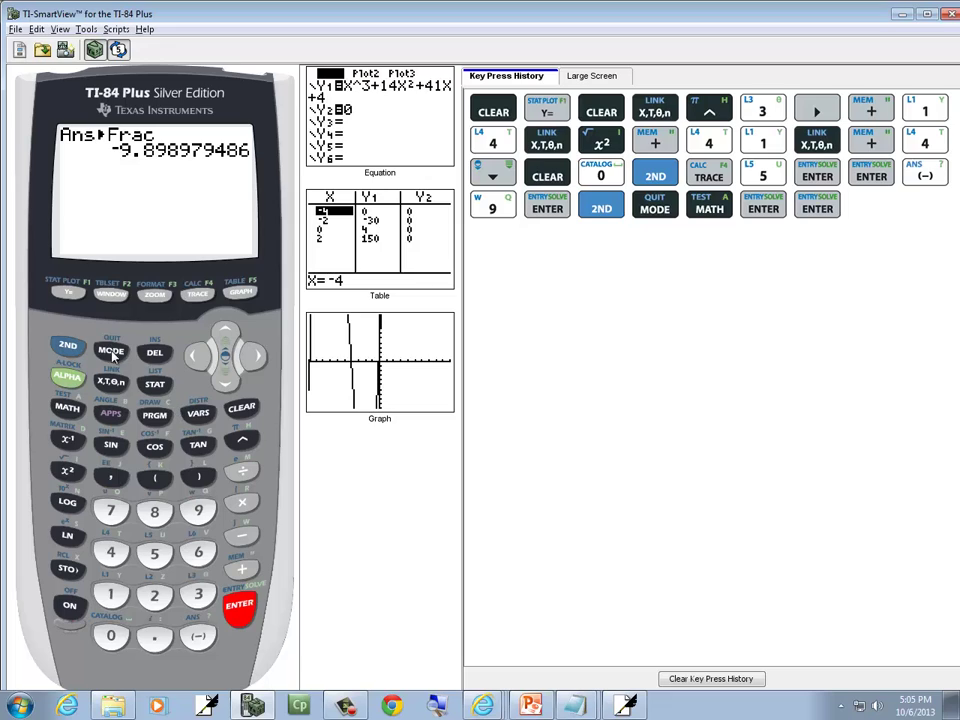
# Start a new 5:intersect calculation and accept the first curve
pyautogui.click(68, 345)
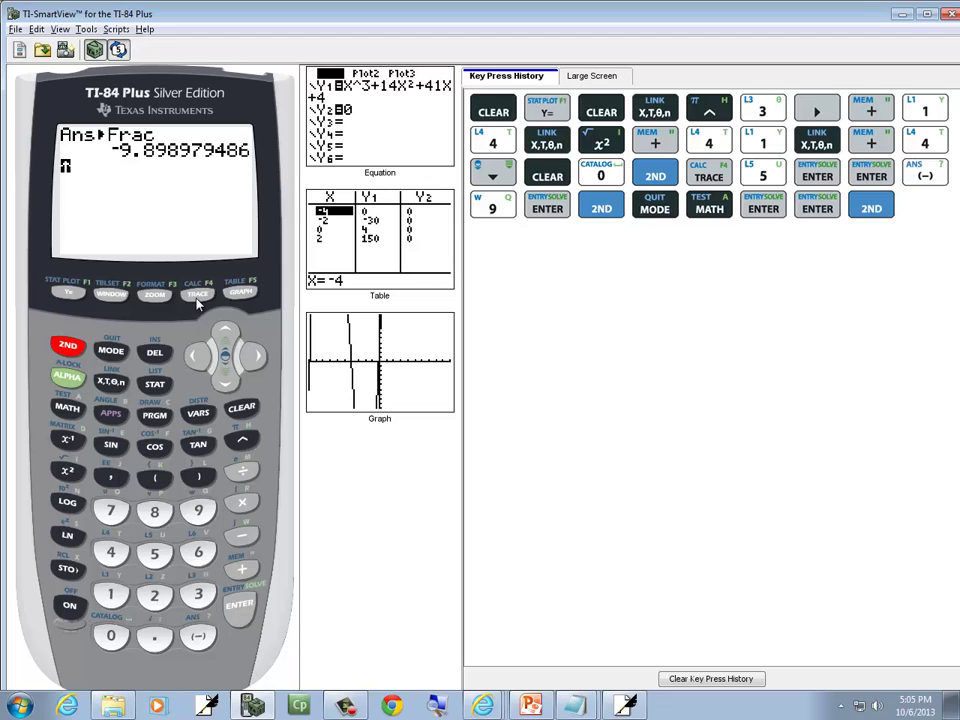
pyautogui.click(197, 293)
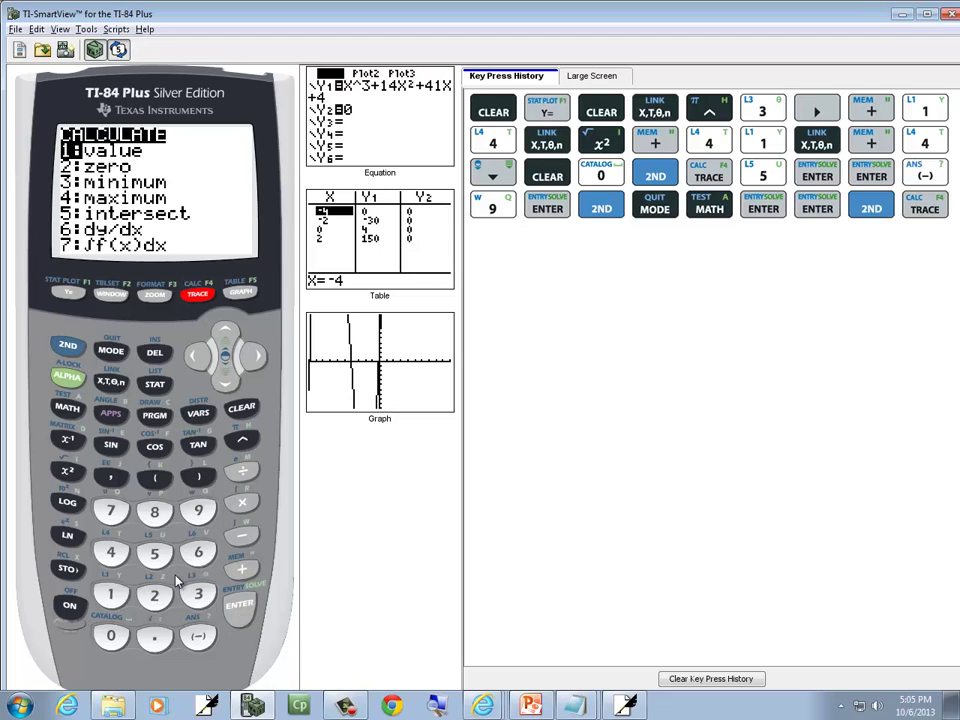
pyautogui.click(154, 553)
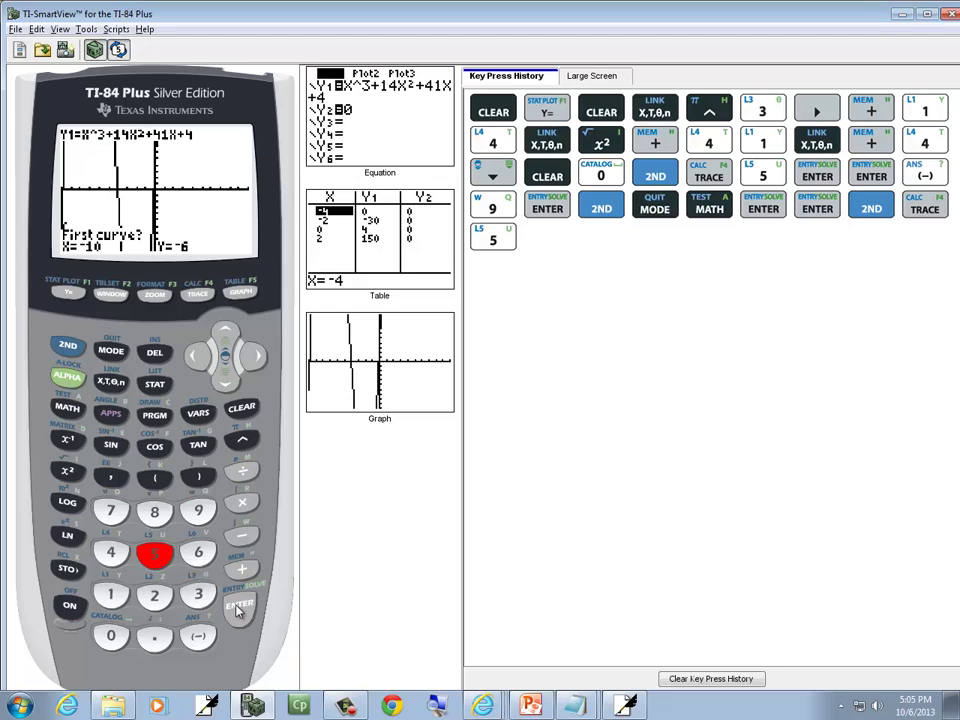
pyautogui.click(239, 606)
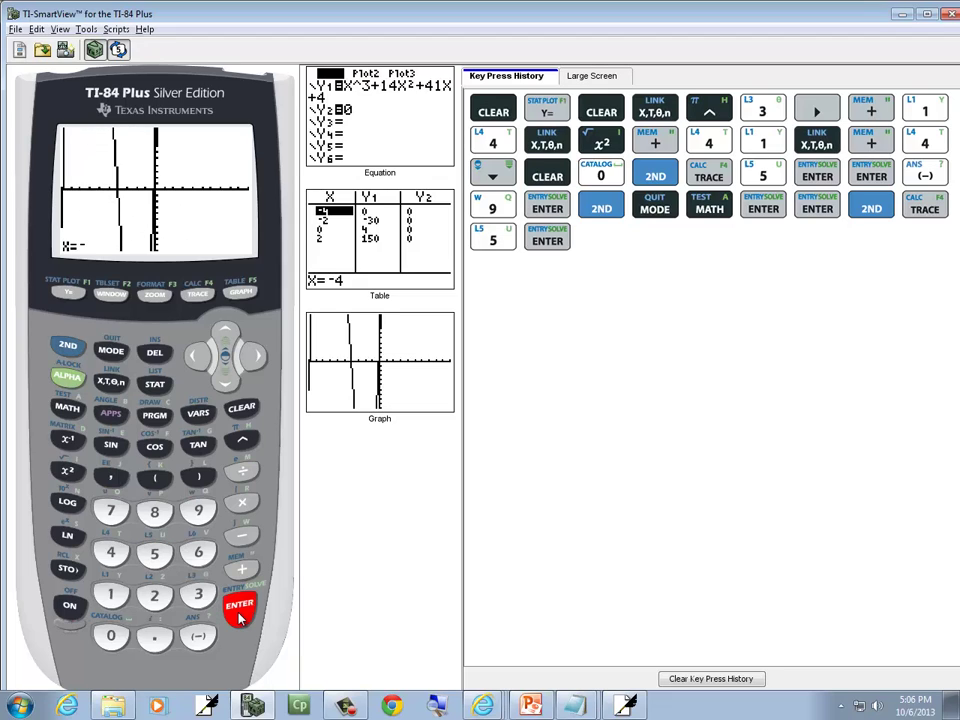
# Accept the second curve, use guess -4 to find the intersection at X = -4, and return to Free Notes
pyautogui.click(239, 608)
pyautogui.click(198, 636)
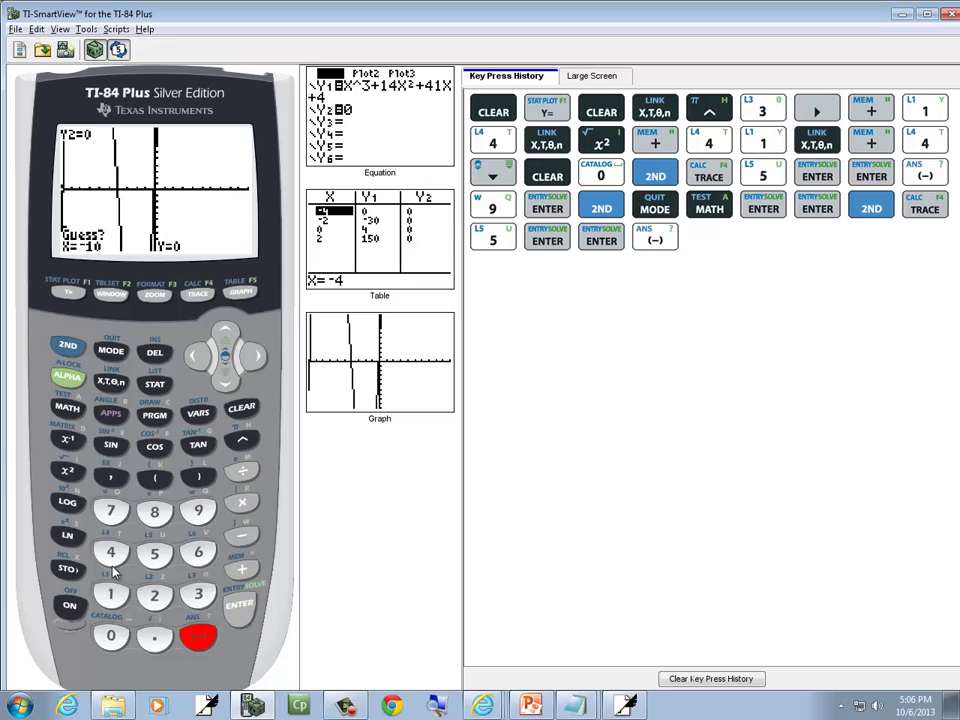
pyautogui.click(111, 553)
pyautogui.click(237, 606)
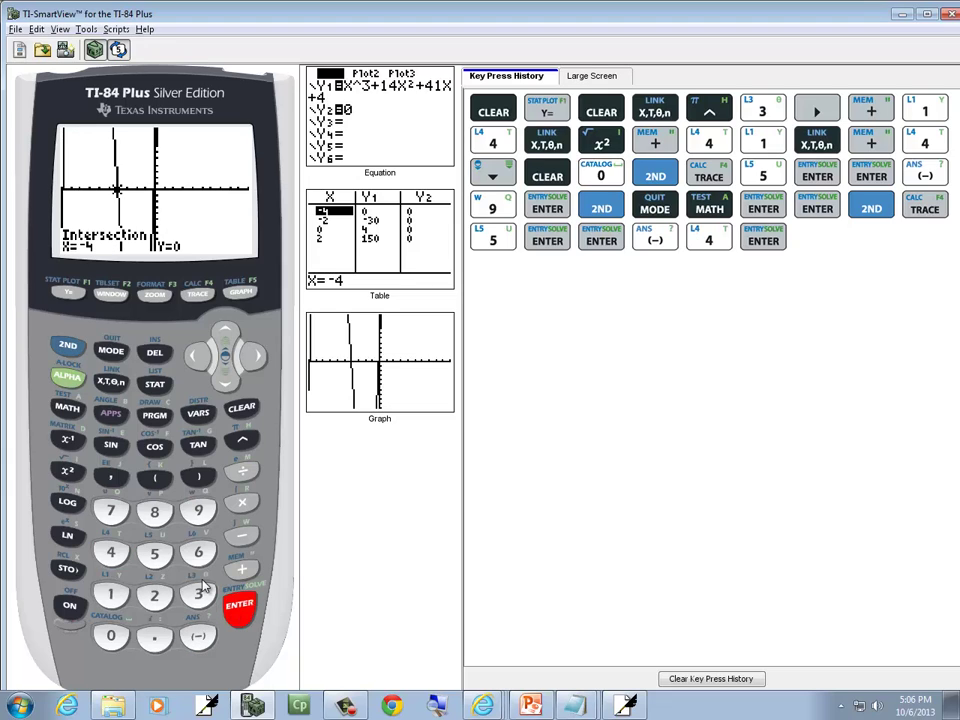
pyautogui.hotkey('alt', 'Tab')
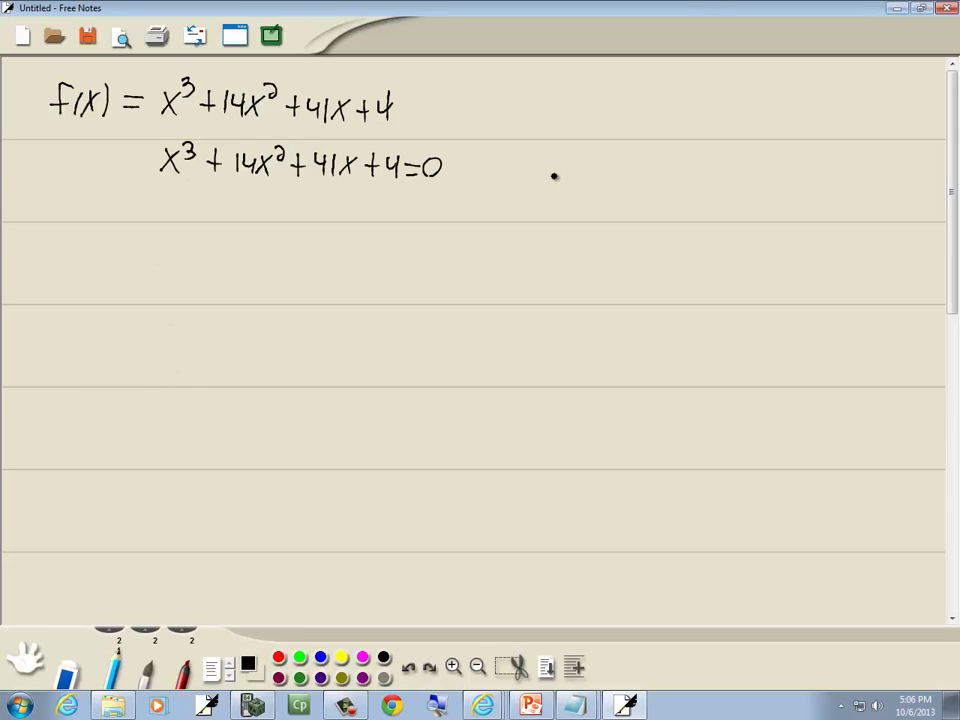
# Handwrite X = -4 beside the equation and switch back to TI-SmartView
pyautogui.moveTo(571, 173); pyautogui.dragTo(583, 200)
pyautogui.moveTo(585, 172)
pyautogui.mouseDown()
pyautogui.moveTo(569, 201)
pyautogui.moveTo(610, 184)
pyautogui.mouseUp()
pyautogui.moveTo(596, 193)
pyautogui.mouseDown()
pyautogui.moveTo(656, 190)
pyautogui.moveTo(651, 201)
pyautogui.mouseUp()
pyautogui.hotkey('alt', 'Tab')
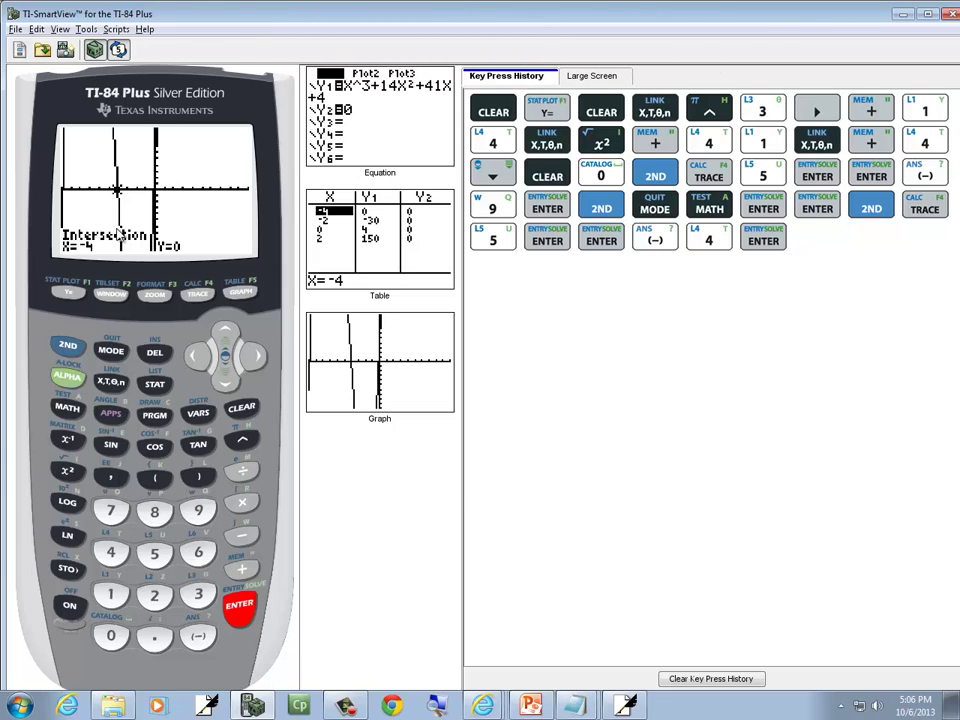
# Run 5:intersect with guess 0, finding the third intersection at X ≈ -0.1010205
pyautogui.click(68, 347)
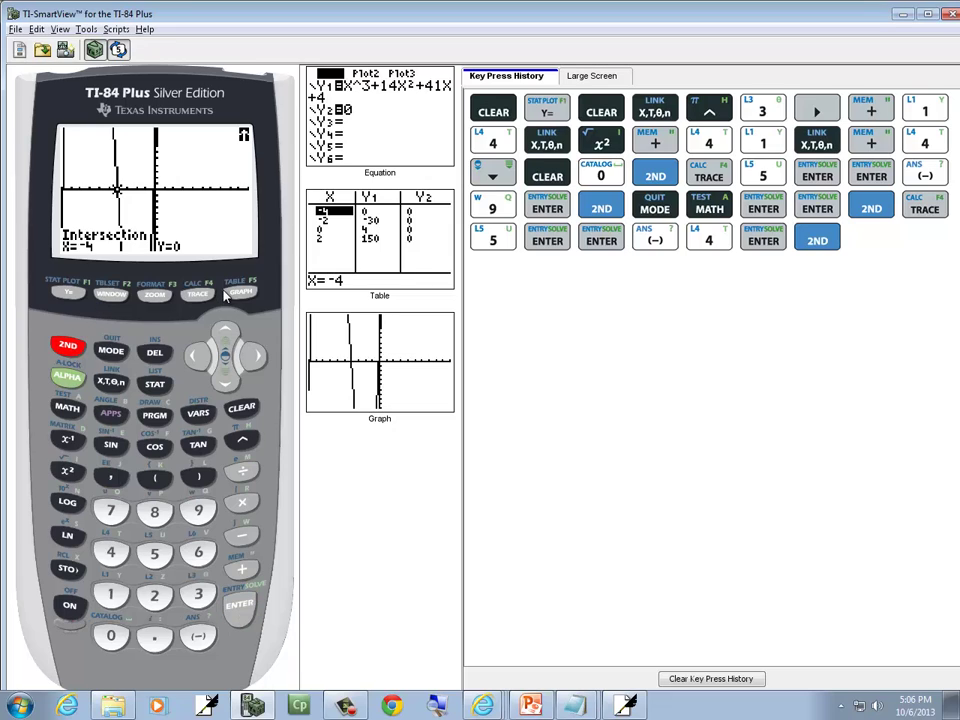
pyautogui.click(199, 293)
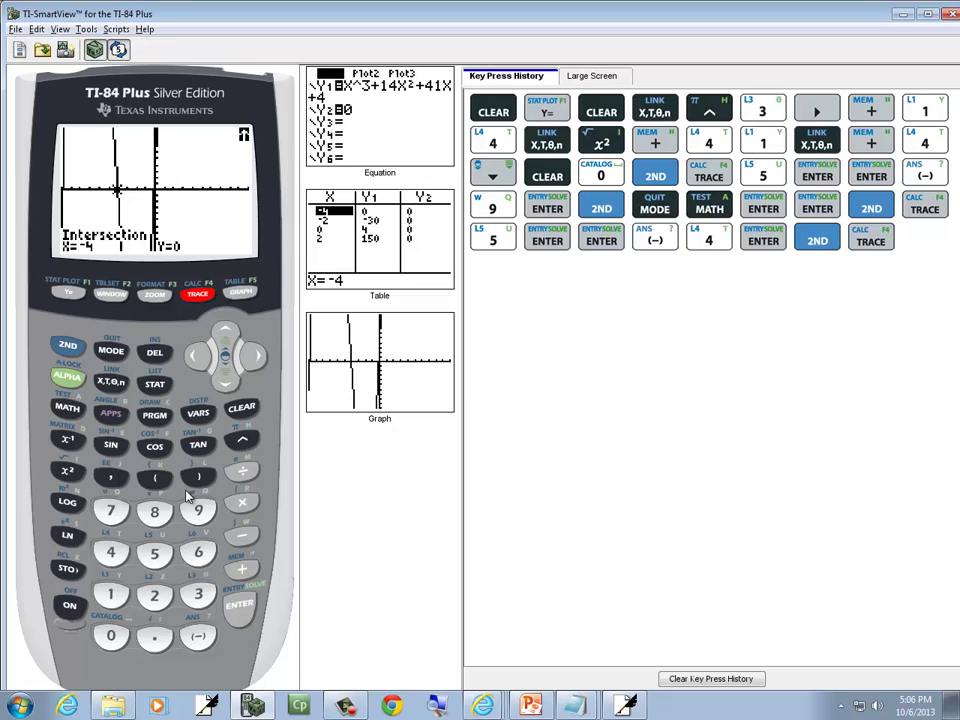
pyautogui.click(155, 555)
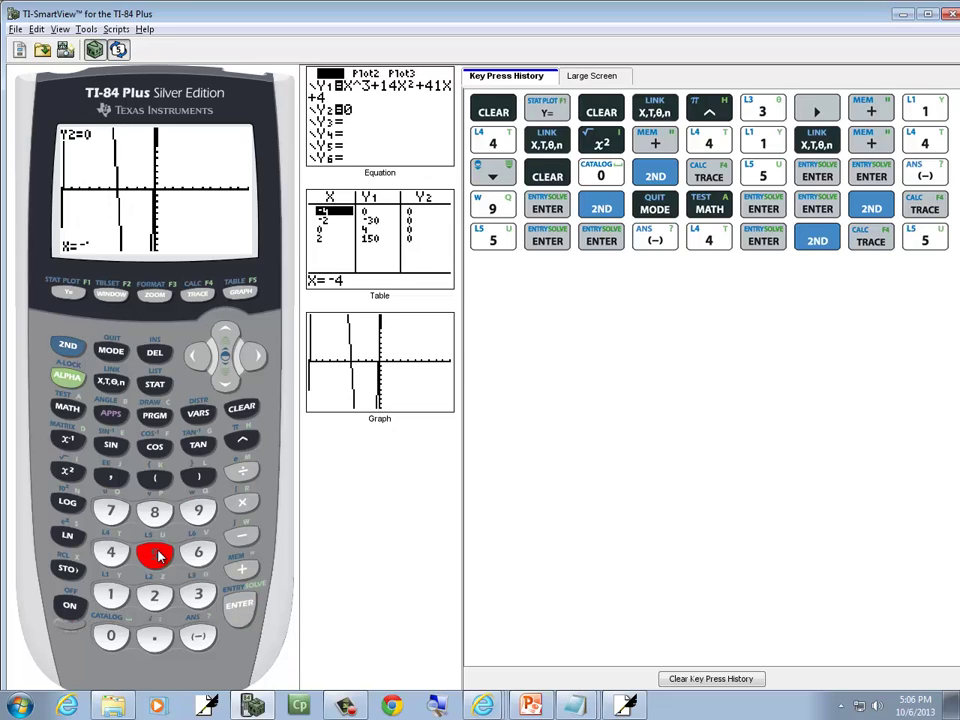
pyautogui.click(239, 612)
pyautogui.click(239, 612)
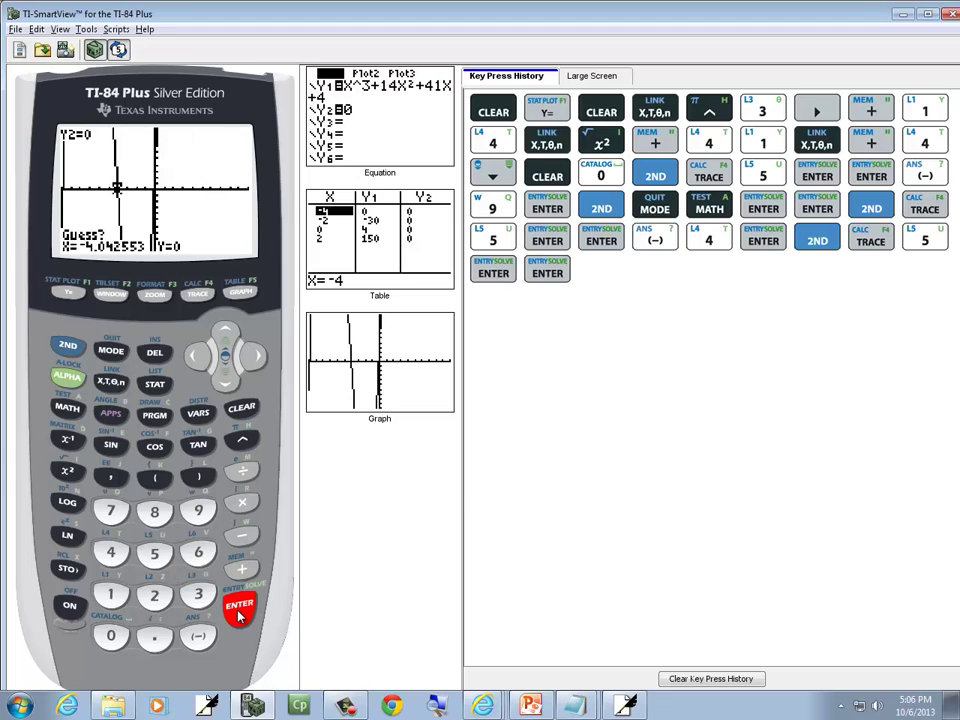
pyautogui.click(111, 636)
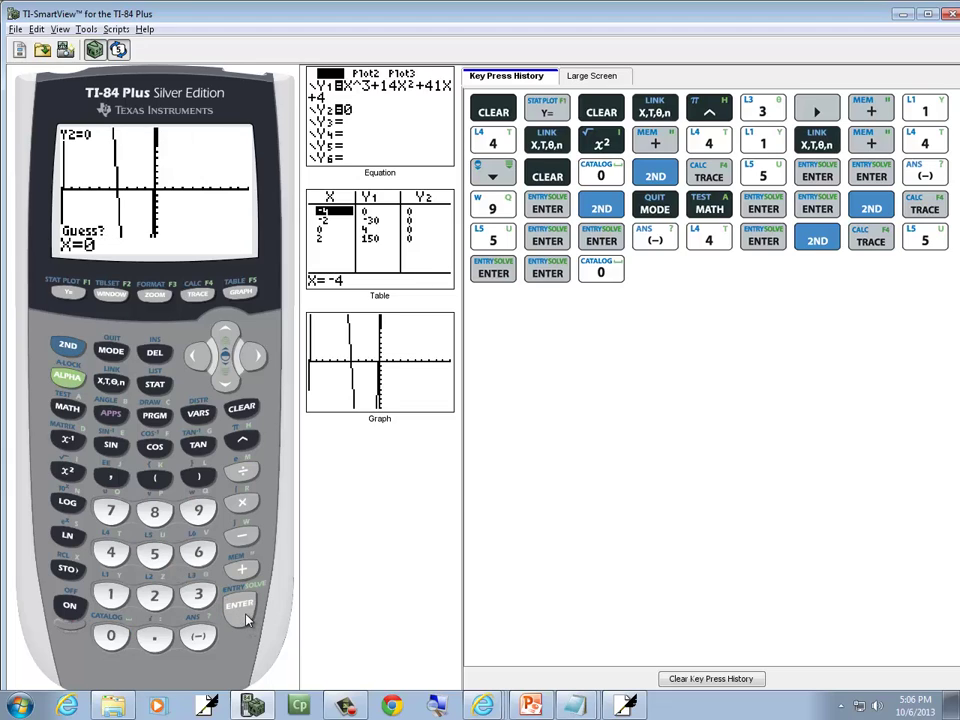
pyautogui.click(240, 610)
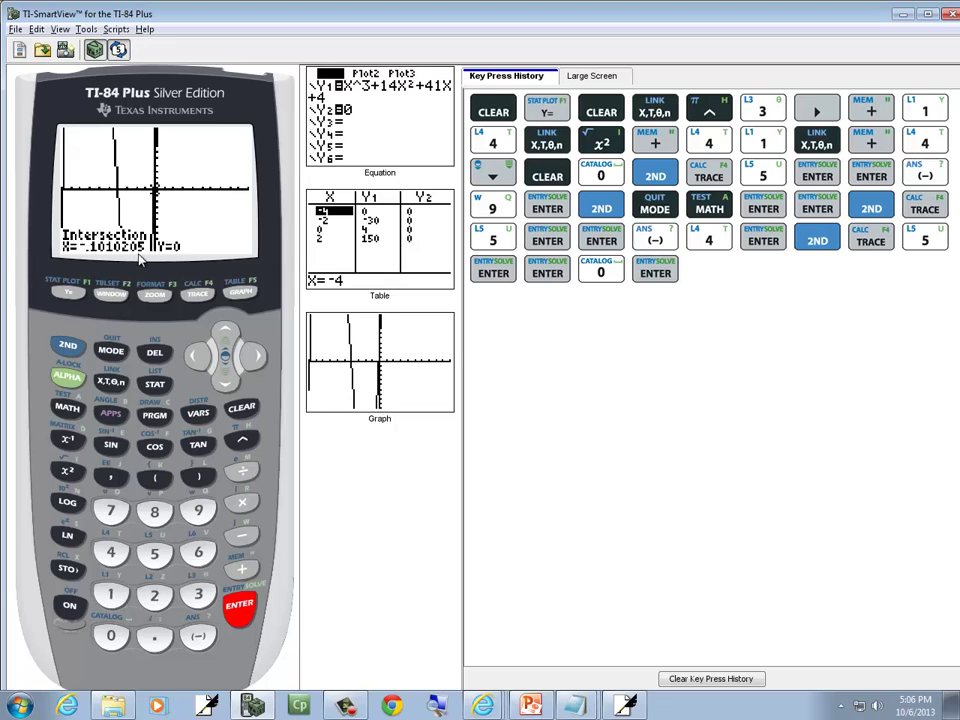
# Apply Ans▶Frac to -.1010205144, which stays decimal, then switch to Free Notes
pyautogui.click(68, 345)
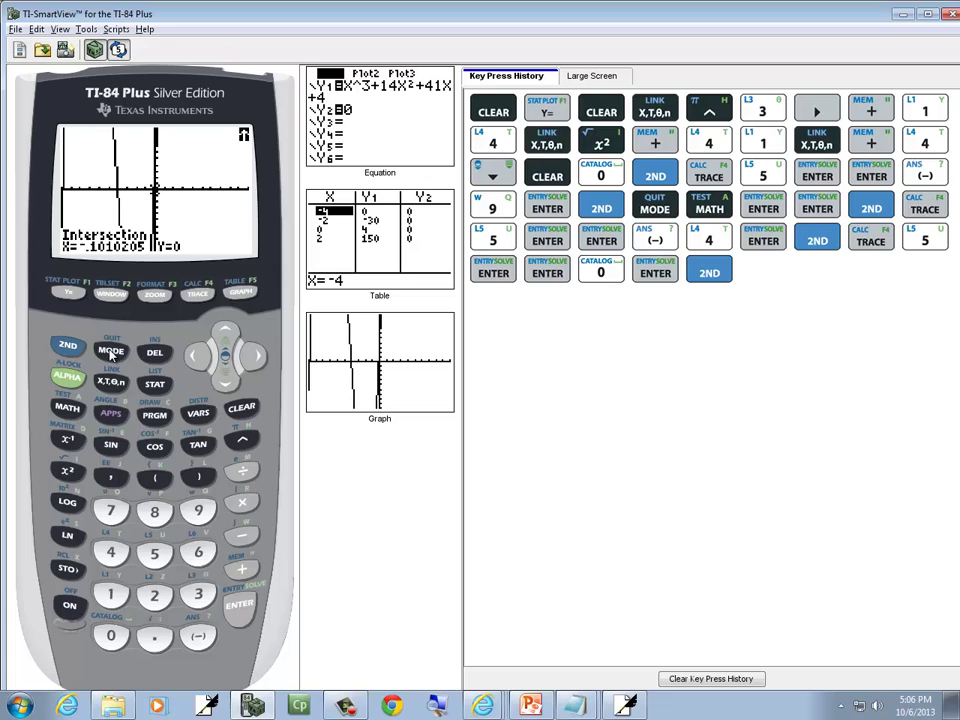
pyautogui.click(111, 351)
pyautogui.click(67, 408)
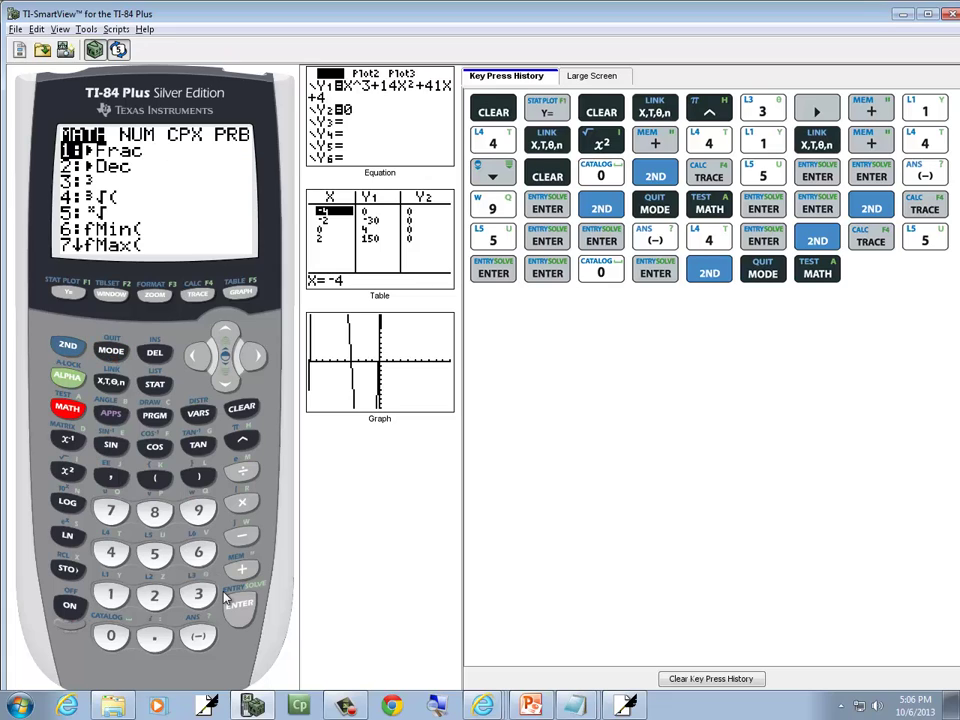
pyautogui.click(240, 607)
pyautogui.click(240, 608)
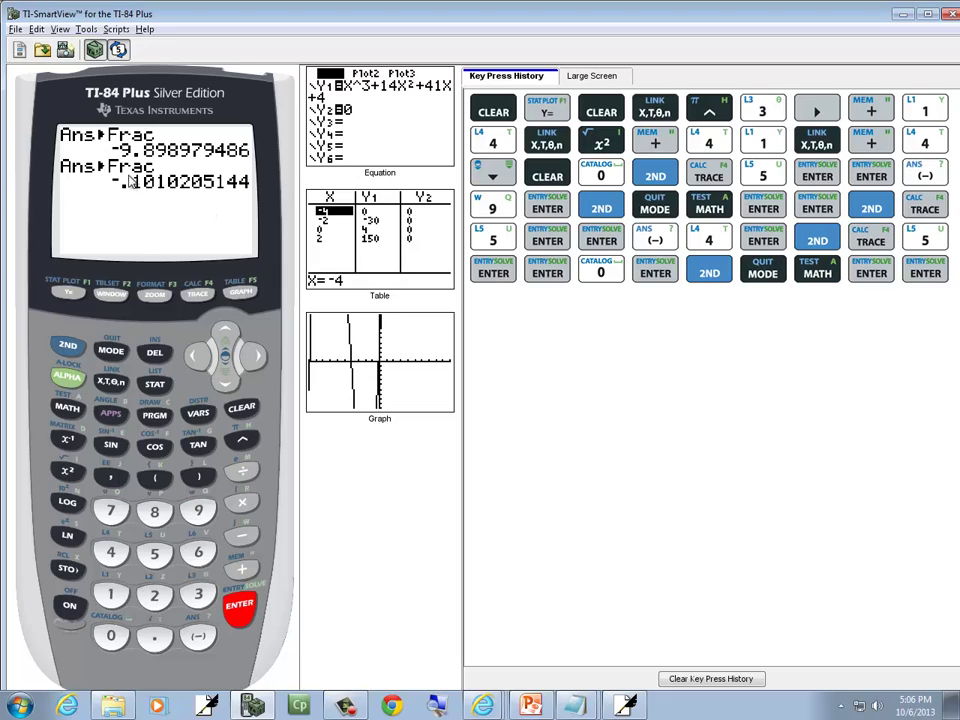
pyautogui.hotkey('alt', 'Tab')
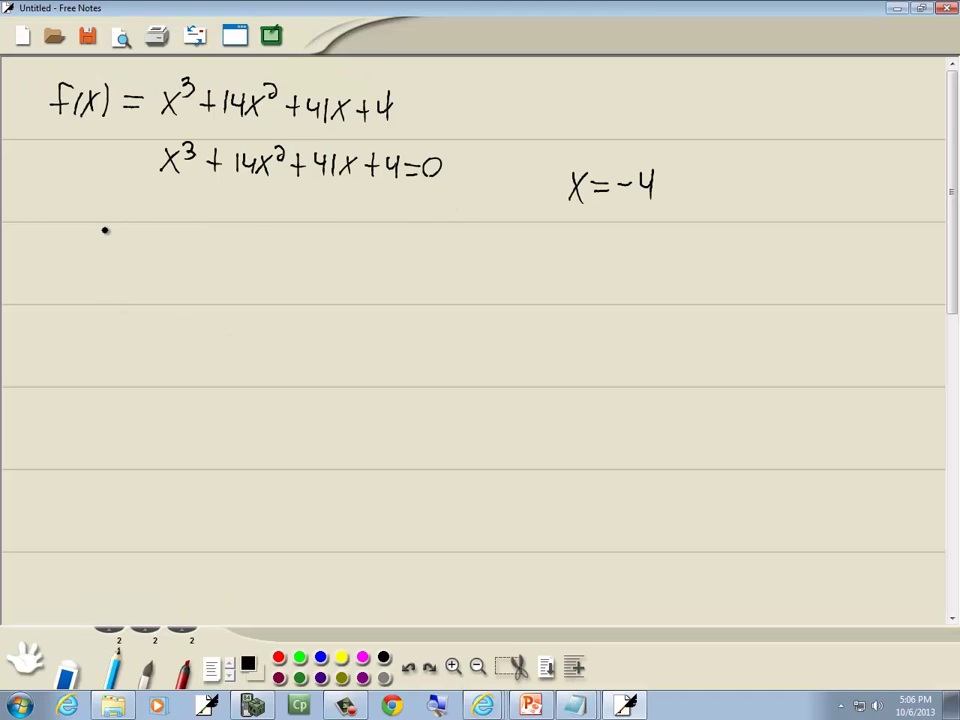
# Set up synthetic division by -4 with red x³, x², no-x labels and coefficients 1, 14, 41, 4
pyautogui.moveTo(94, 230); pyautogui.dragTo(131, 232)
pyautogui.moveTo(126, 215)
pyautogui.mouseDown()
pyautogui.moveTo(125, 238)
pyautogui.moveTo(206, 293)
pyautogui.moveTo(425, 303)
pyautogui.mouseUp()
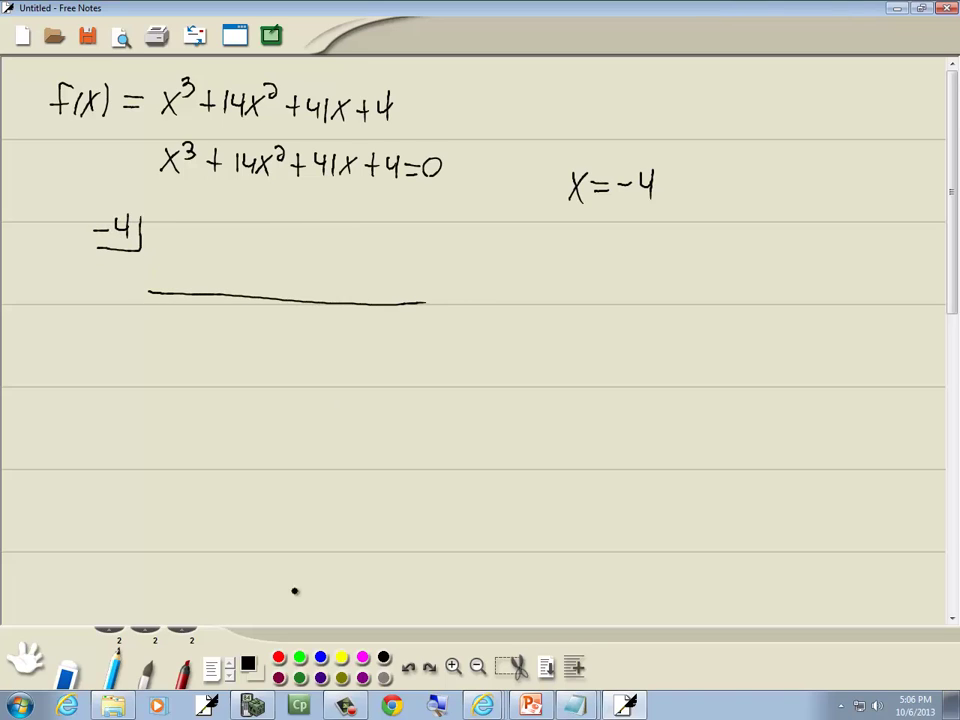
pyautogui.click(279, 658)
pyautogui.moveTo(228, 201); pyautogui.dragTo(239, 213)
pyautogui.moveTo(238, 201)
pyautogui.mouseDown()
pyautogui.moveTo(228, 213)
pyautogui.moveTo(250, 205)
pyautogui.mouseUp()
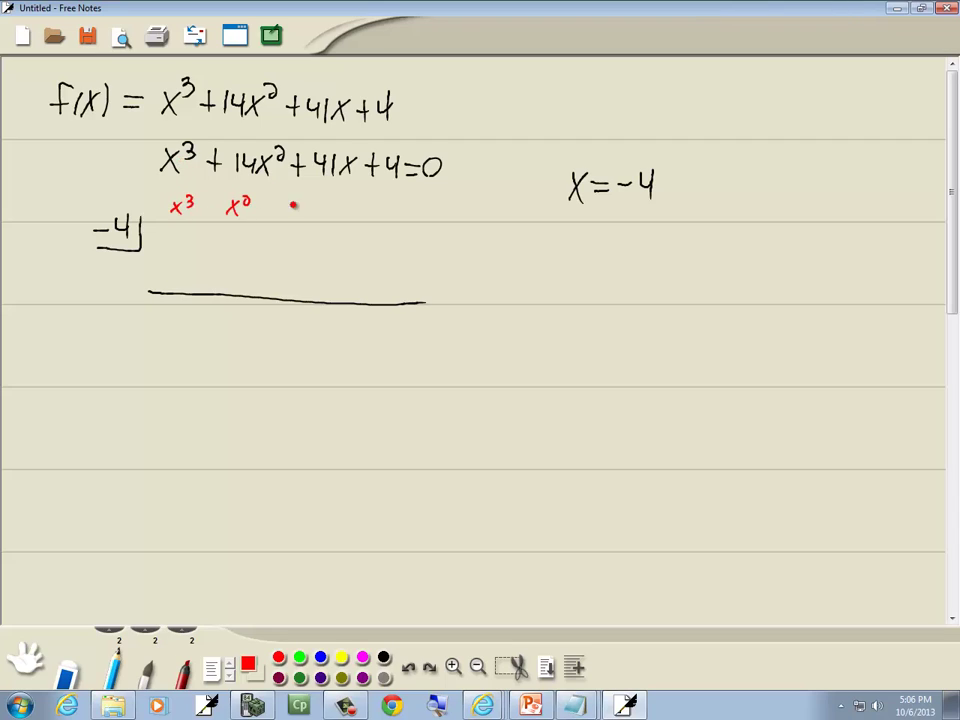
pyautogui.moveTo(346, 219); pyautogui.dragTo(381, 224)
pyautogui.click(384, 658)
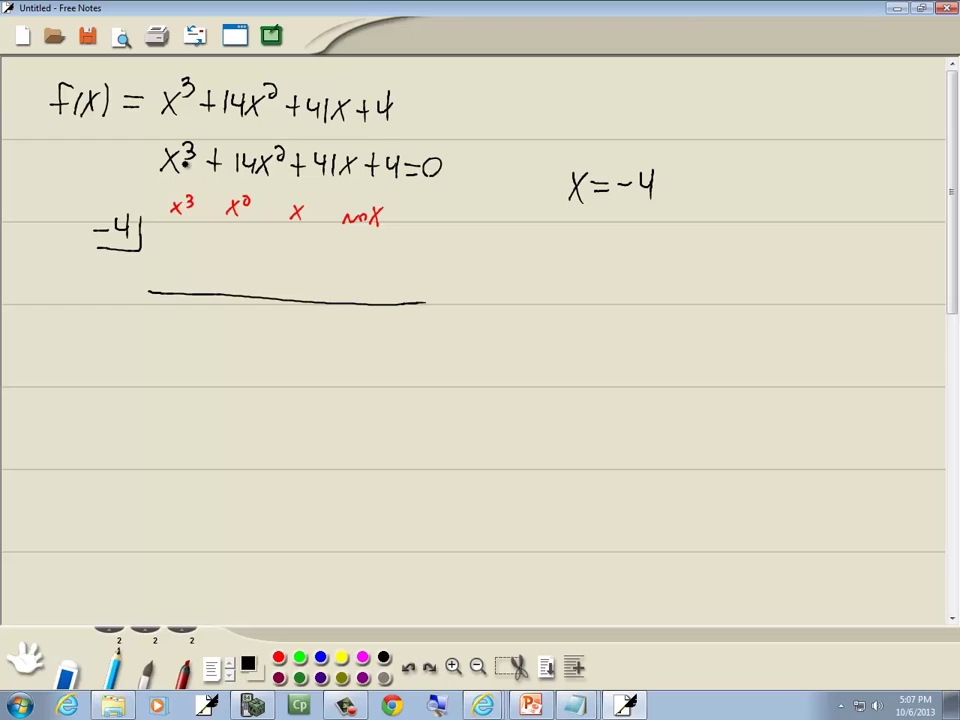
pyautogui.moveTo(180, 222); pyautogui.dragTo(180, 243)
pyautogui.moveTo(245, 226)
pyautogui.mouseDown()
pyautogui.moveTo(245, 250)
pyautogui.moveTo(302, 252)
pyautogui.mouseUp()
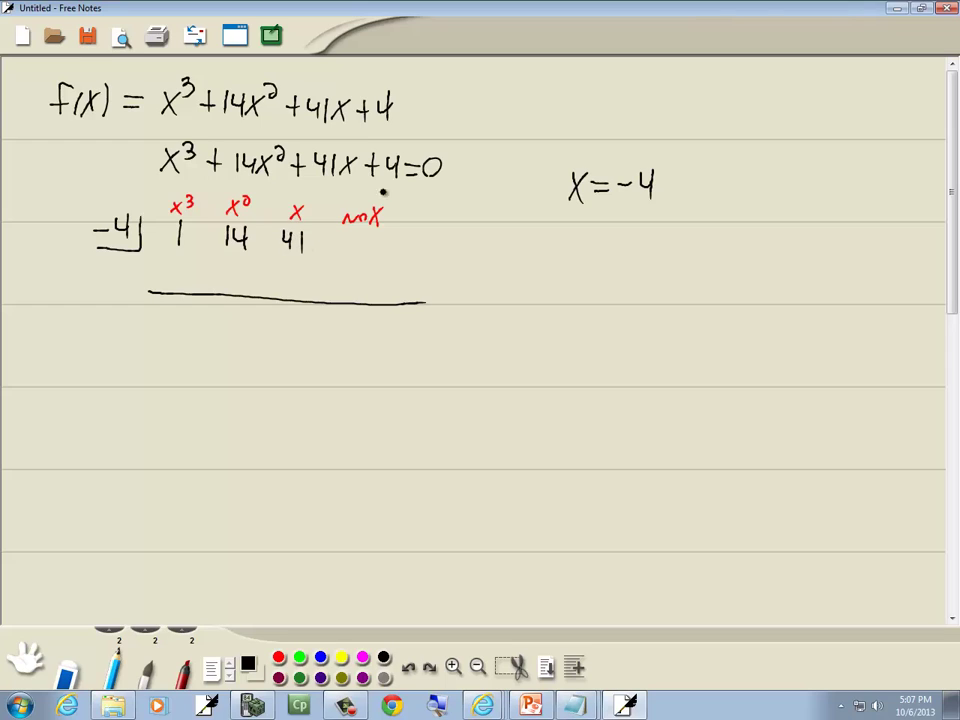
pyautogui.moveTo(356, 236)
pyautogui.mouseDown()
pyautogui.moveTo(371, 247)
pyautogui.moveTo(365, 262)
pyautogui.mouseUp()
# Complete the division to get 1, 10, 1 with remainder 0, and circle X = -4
pyautogui.moveTo(174, 306); pyautogui.dragTo(172, 331)
pyautogui.moveTo(244, 270); pyautogui.dragTo(255, 291)
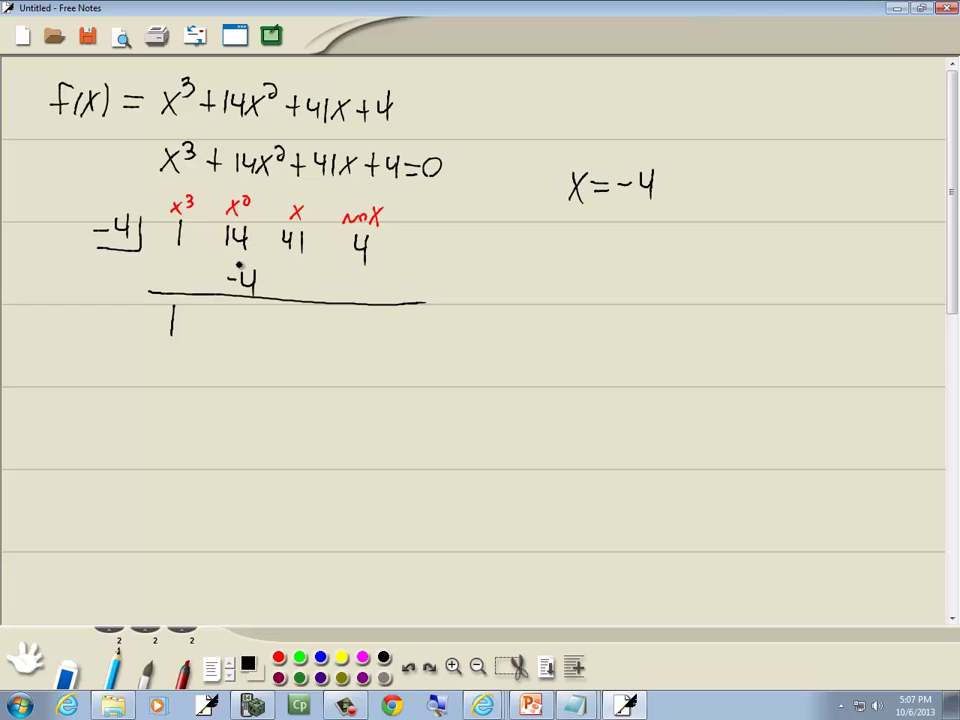
pyautogui.moveTo(228, 313)
pyautogui.mouseDown()
pyautogui.moveTo(228, 333)
pyautogui.moveTo(239, 322)
pyautogui.mouseUp()
pyautogui.moveTo(289, 271)
pyautogui.mouseDown()
pyautogui.moveTo(296, 291)
pyautogui.moveTo(306, 273)
pyautogui.mouseUp()
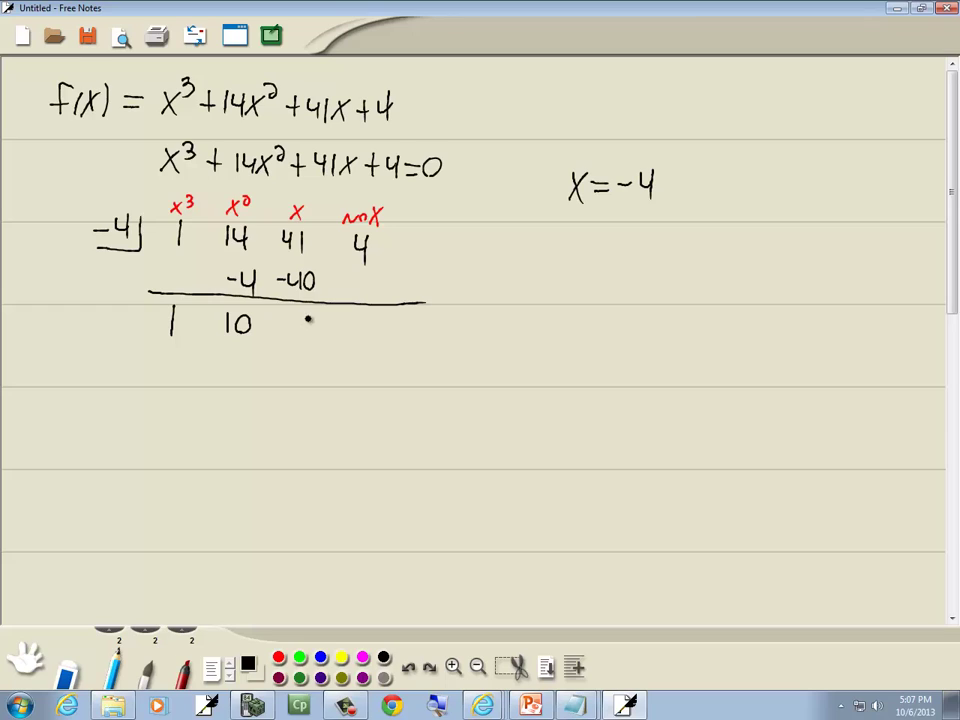
pyautogui.moveTo(308, 317); pyautogui.dragTo(306, 336)
pyautogui.moveTo(368, 272); pyautogui.dragTo(393, 357)
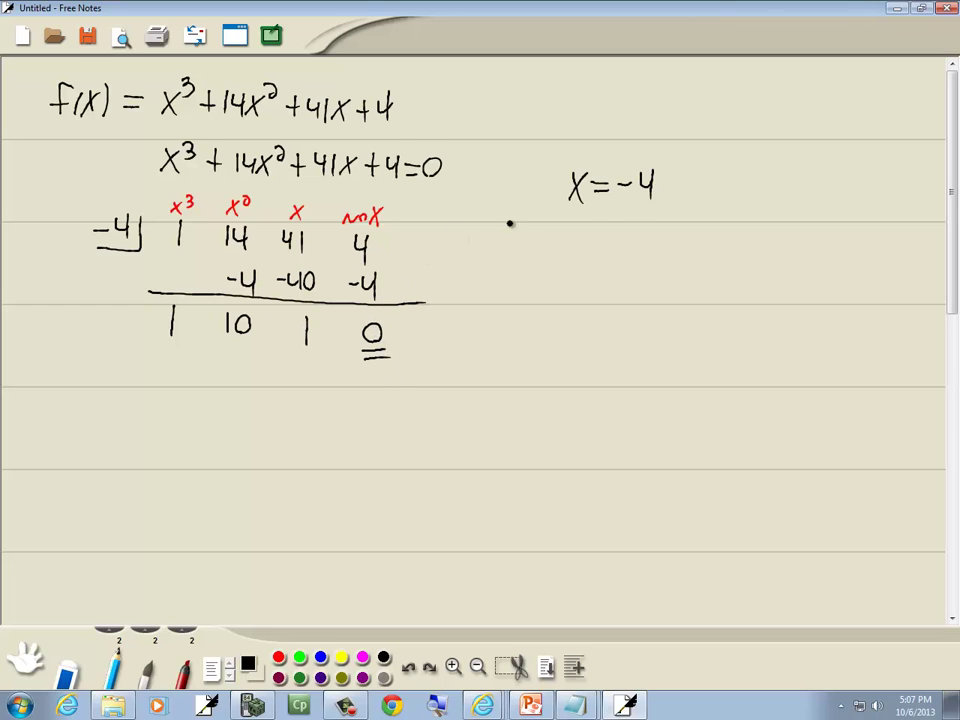
pyautogui.moveTo(652, 210)
pyautogui.mouseDown()
pyautogui.moveTo(554, 204)
pyautogui.moveTo(550, 181)
pyautogui.moveTo(575, 163)
pyautogui.moveTo(664, 210)
pyautogui.mouseUp()
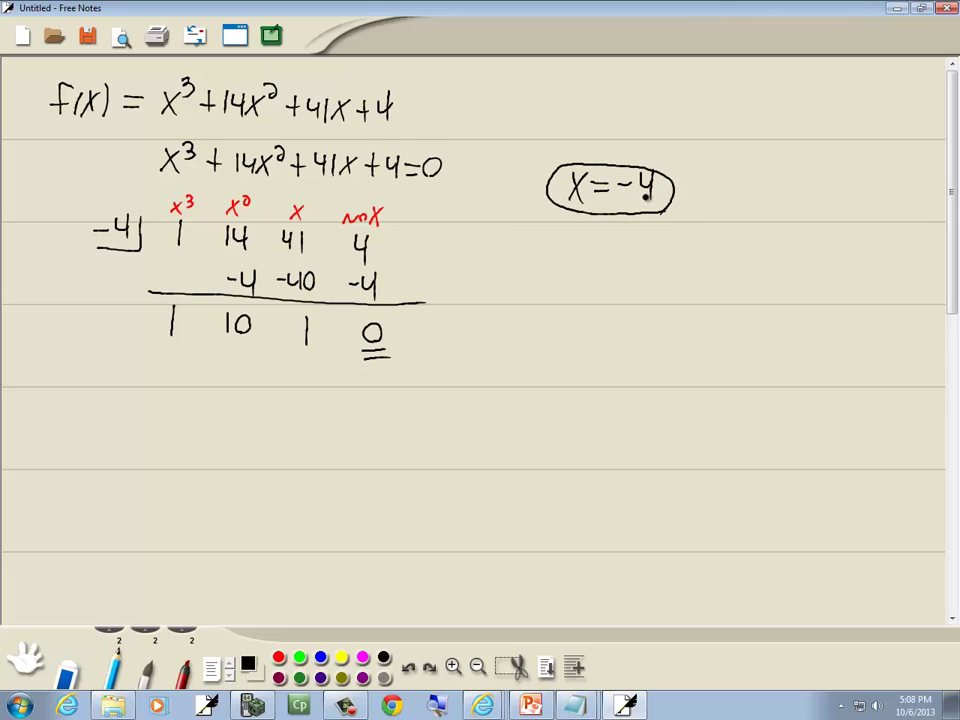
pyautogui.click(278, 657)
# Label the bottom row x², x, no-x in red and write x²+10x+1 = 0 below
pyautogui.moveTo(159, 360)
pyautogui.mouseDown()
pyautogui.moveTo(173, 343)
pyautogui.moveTo(227, 350)
pyautogui.moveTo(222, 362)
pyautogui.mouseUp()
pyautogui.moveTo(289, 370); pyautogui.dragTo(326, 368)
pyautogui.moveTo(326, 354); pyautogui.dragTo(314, 368)
pyautogui.click(383, 657)
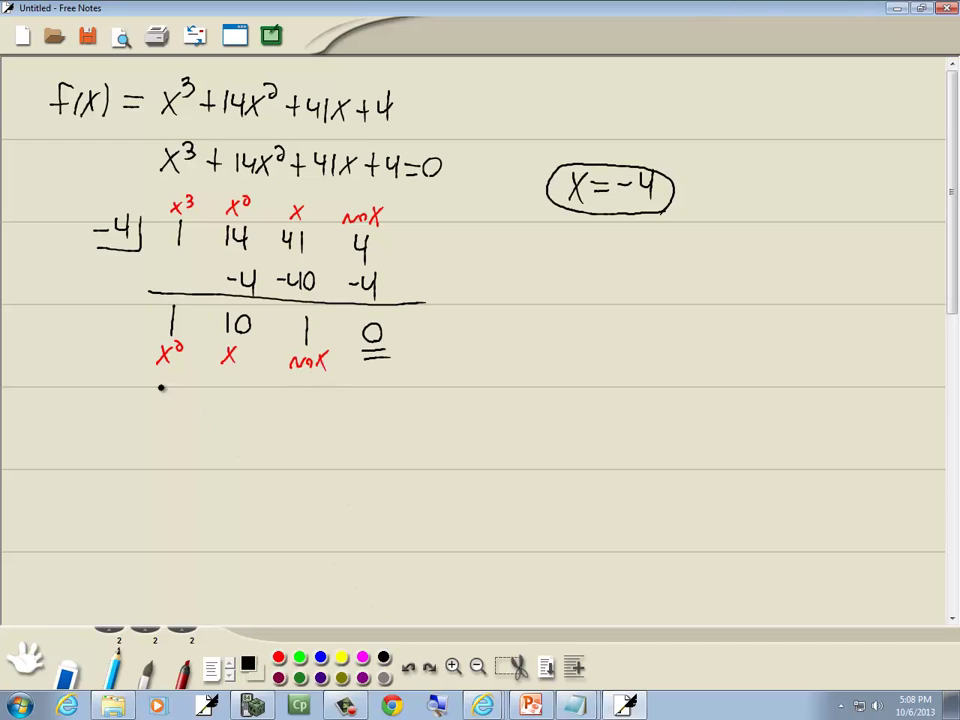
pyautogui.moveTo(151, 421)
pyautogui.mouseDown()
pyautogui.moveTo(197, 401)
pyautogui.moveTo(195, 409)
pyautogui.moveTo(224, 411)
pyautogui.moveTo(225, 401)
pyautogui.moveTo(253, 420)
pyautogui.moveTo(272, 403)
pyautogui.moveTo(297, 414)
pyautogui.mouseUp()
pyautogui.moveTo(312, 400); pyautogui.dragTo(311, 401)
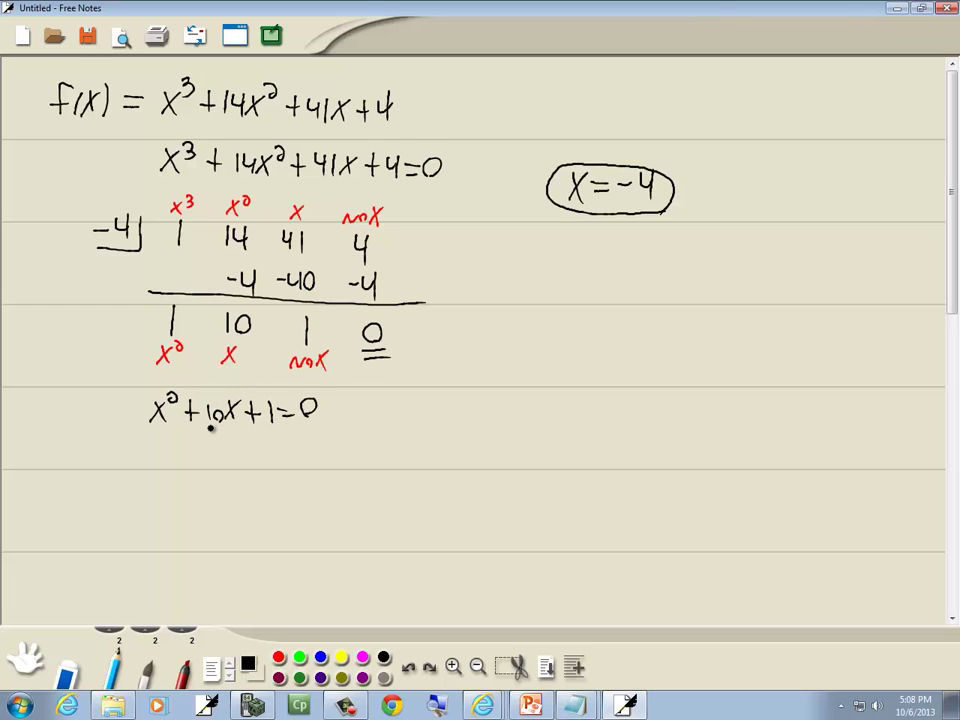
# Write a = 1, b = 10, c = 1 in red beneath the quadratic
pyautogui.click(279, 657)
pyautogui.moveTo(136, 460)
pyautogui.mouseDown()
pyautogui.moveTo(139, 470)
pyautogui.moveTo(157, 461)
pyautogui.mouseUp()
pyautogui.moveTo(148, 468)
pyautogui.mouseDown()
pyautogui.moveTo(169, 465)
pyautogui.moveTo(169, 476)
pyautogui.moveTo(234, 460)
pyautogui.mouseUp()
pyautogui.moveTo(221, 467); pyautogui.dragTo(250, 468)
pyautogui.moveTo(262, 455); pyautogui.dragTo(309, 474)
pyautogui.moveTo(318, 459); pyautogui.dragTo(330, 459)
pyautogui.moveTo(318, 466); pyautogui.dragTo(346, 471)
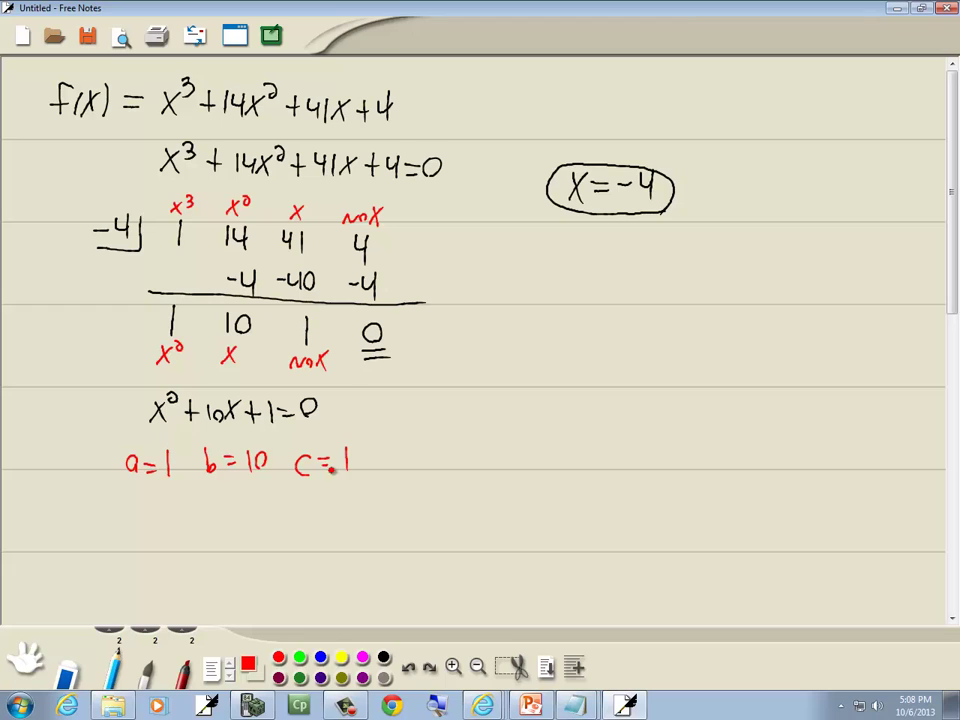
# In black ink, write the quadratic formula x = (-b ± √(b²-4ac))/2a
pyautogui.click(384, 658)
pyautogui.moveTo(101, 547); pyautogui.dragTo(121, 522)
pyautogui.moveTo(104, 522)
pyautogui.mouseDown()
pyautogui.moveTo(123, 548)
pyautogui.moveTo(142, 532)
pyautogui.mouseUp()
pyautogui.moveTo(129, 541); pyautogui.dragTo(183, 526)
pyautogui.moveTo(194, 518)
pyautogui.mouseDown()
pyautogui.moveTo(196, 539)
pyautogui.moveTo(219, 527)
pyautogui.mouseUp()
pyautogui.moveTo(212, 519); pyautogui.dragTo(226, 519)
pyautogui.moveTo(212, 530)
pyautogui.mouseDown()
pyautogui.moveTo(250, 540)
pyautogui.moveTo(375, 505)
pyautogui.mouseUp()
pyautogui.moveTo(272, 514)
pyautogui.mouseDown()
pyautogui.moveTo(274, 539)
pyautogui.moveTo(295, 527)
pyautogui.moveTo(354, 538)
pyautogui.mouseUp()
pyautogui.moveTo(173, 553); pyautogui.dragTo(333, 553)
pyautogui.moveTo(243, 570)
pyautogui.mouseDown()
pyautogui.moveTo(256, 585)
pyautogui.moveTo(287, 576)
pyautogui.moveTo(469, 454)
pyautogui.moveTo(508, 300)
pyautogui.moveTo(502, 308)
pyautogui.moveTo(544, 311)
pyautogui.moveTo(533, 312)
pyautogui.mouseUp()
# Beside it, write a blank template x = -( ) ± √(( )²-4( )( ))/2( )
pyautogui.moveTo(552, 292); pyautogui.dragTo(566, 292)
pyautogui.moveTo(553, 302)
pyautogui.mouseDown()
pyautogui.moveTo(600, 289)
pyautogui.moveTo(610, 307)
pyautogui.moveTo(672, 300)
pyautogui.mouseUp()
pyautogui.moveTo(663, 292); pyautogui.dragTo(681, 292)
pyautogui.moveTo(664, 303); pyautogui.dragTo(864, 279)
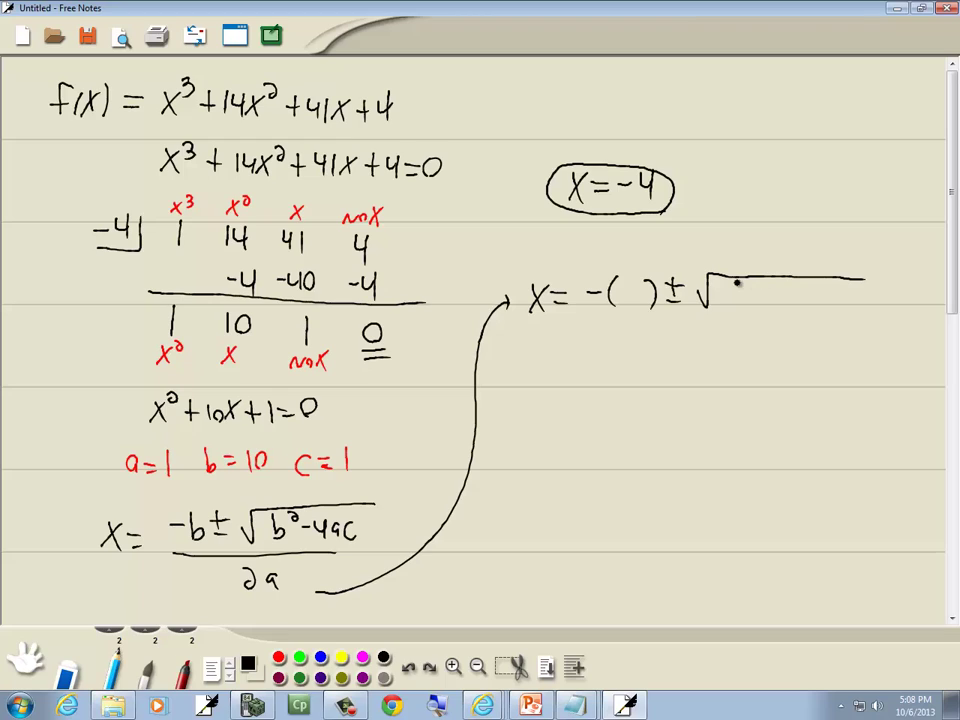
pyautogui.moveTo(733, 286)
pyautogui.mouseDown()
pyautogui.moveTo(730, 309)
pyautogui.moveTo(763, 310)
pyautogui.moveTo(778, 288)
pyautogui.moveTo(808, 302)
pyautogui.mouseUp()
pyautogui.moveTo(803, 291)
pyautogui.mouseDown()
pyautogui.moveTo(802, 310)
pyautogui.moveTo(850, 310)
pyautogui.mouseUp()
pyautogui.moveTo(880, 287)
pyautogui.mouseDown()
pyautogui.moveTo(884, 312)
pyautogui.moveTo(885, 279)
pyautogui.moveTo(600, 317)
pyautogui.mouseUp()
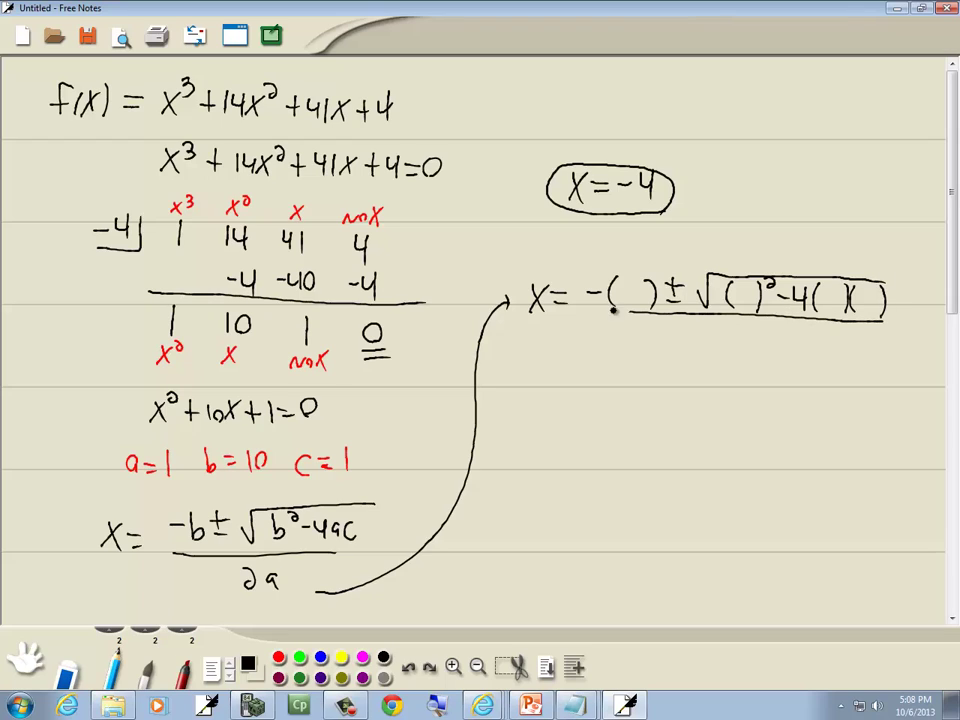
pyautogui.moveTo(681, 330); pyautogui.dragTo(711, 350)
pyautogui.moveTo(727, 324); pyautogui.dragTo(731, 350)
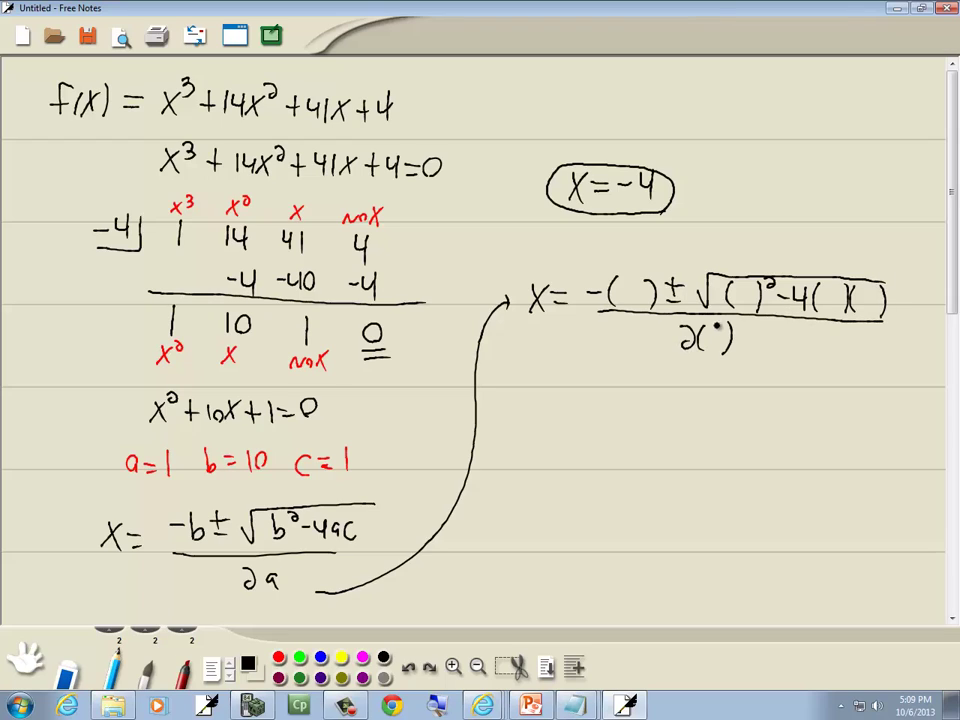
# In red ink, fill the template's parentheses with a = 1, b = 10 and c = 1
pyautogui.click(279, 658)
pyautogui.moveTo(831, 292); pyautogui.dragTo(829, 313)
pyautogui.moveTo(711, 333); pyautogui.dragTo(712, 347)
pyautogui.moveTo(623, 285); pyautogui.dragTo(624, 305)
pyautogui.moveTo(637, 286); pyautogui.dragTo(636, 288)
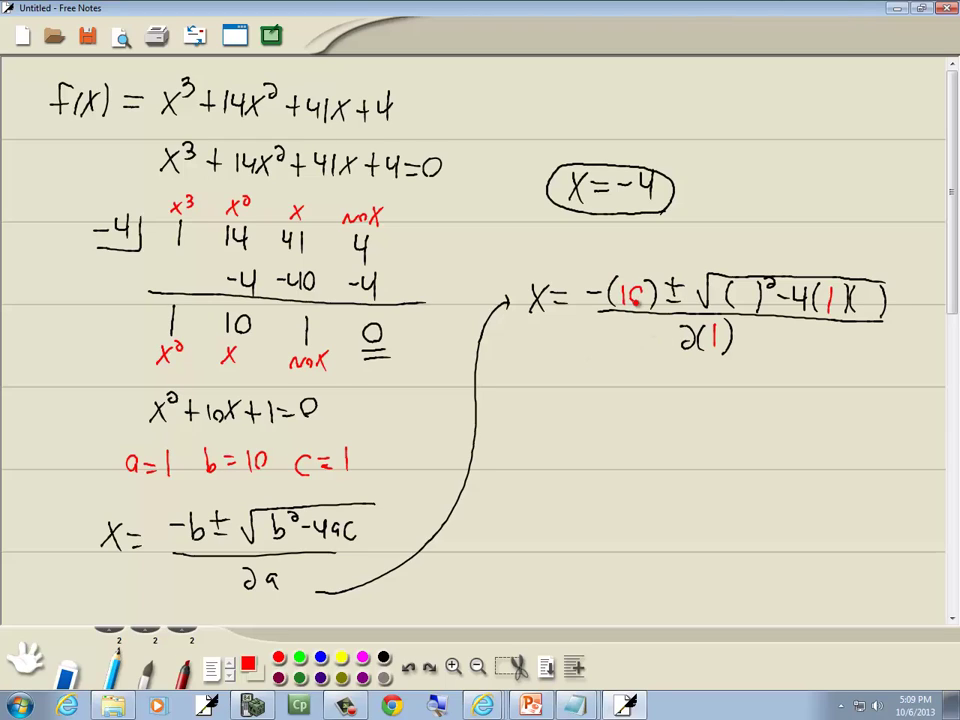
pyautogui.moveTo(741, 285)
pyautogui.mouseDown()
pyautogui.moveTo(742, 305)
pyautogui.moveTo(751, 288)
pyautogui.mouseUp()
pyautogui.moveTo(866, 309); pyautogui.dragTo(866, 313)
# In black ink, simplify below to (-10 ± √(100-4))/2
pyautogui.click(383, 656)
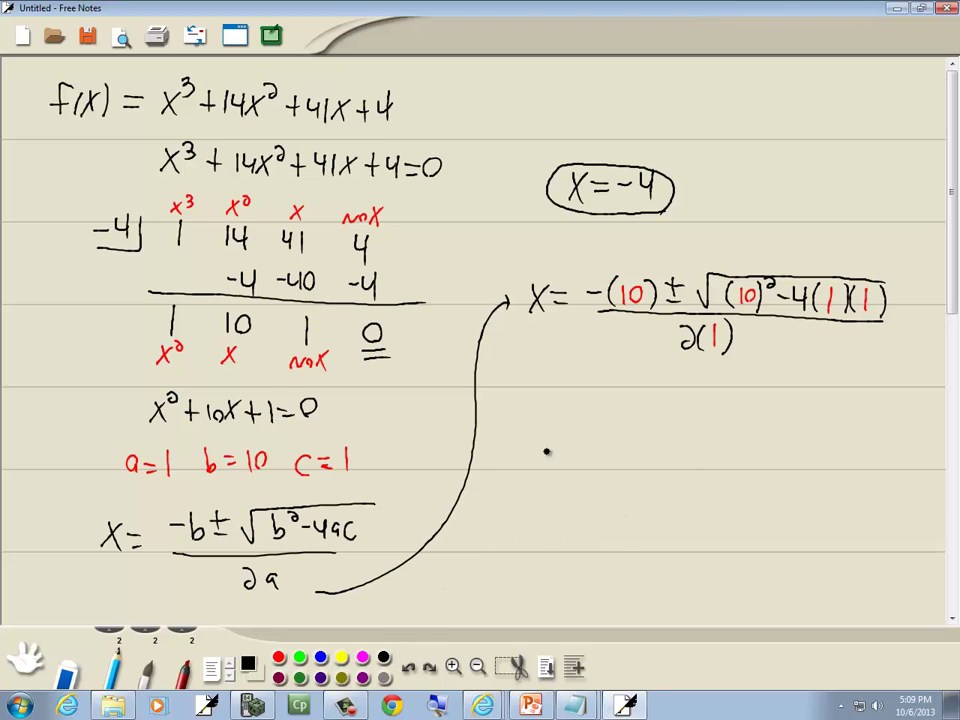
pyautogui.moveTo(543, 391); pyautogui.dragTo(597, 396)
pyautogui.moveTo(604, 389)
pyautogui.mouseDown()
pyautogui.moveTo(604, 403)
pyautogui.moveTo(617, 392)
pyautogui.moveTo(637, 400)
pyautogui.mouseUp()
pyautogui.moveTo(631, 394); pyautogui.dragTo(643, 394)
pyautogui.moveTo(631, 405)
pyautogui.mouseDown()
pyautogui.moveTo(672, 390)
pyautogui.moveTo(760, 393)
pyautogui.mouseUp()
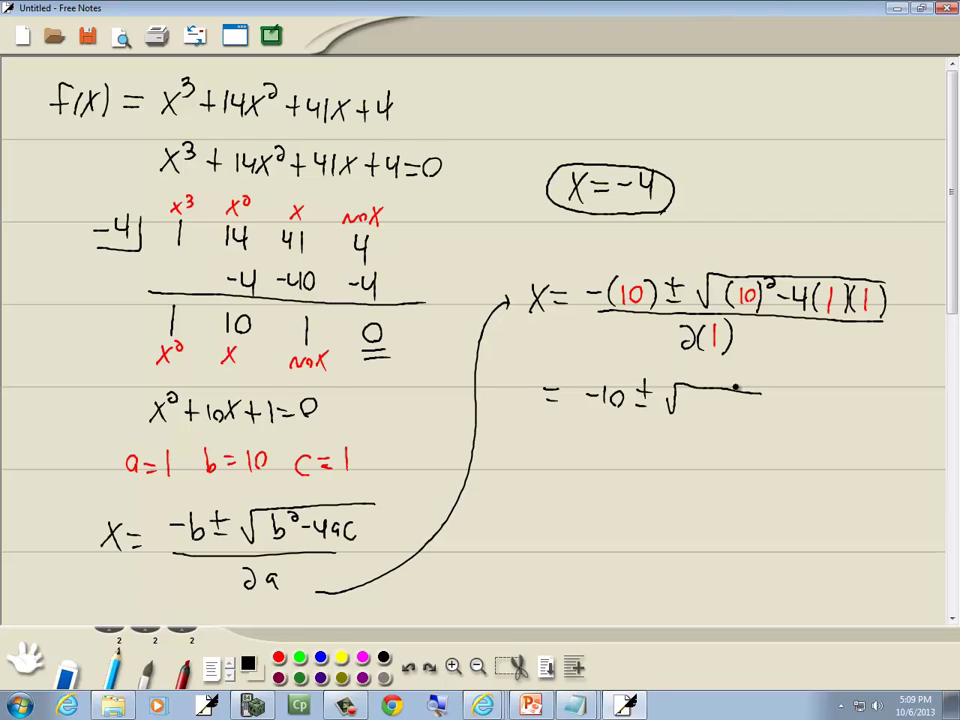
pyautogui.moveTo(692, 394); pyautogui.dragTo(692, 408)
pyautogui.moveTo(702, 398)
pyautogui.mouseDown()
pyautogui.moveTo(750, 405)
pyautogui.moveTo(746, 416)
pyautogui.mouseUp()
pyautogui.moveTo(590, 420); pyautogui.dragTo(740, 428)
pyautogui.moveTo(645, 438); pyautogui.dragTo(661, 453)
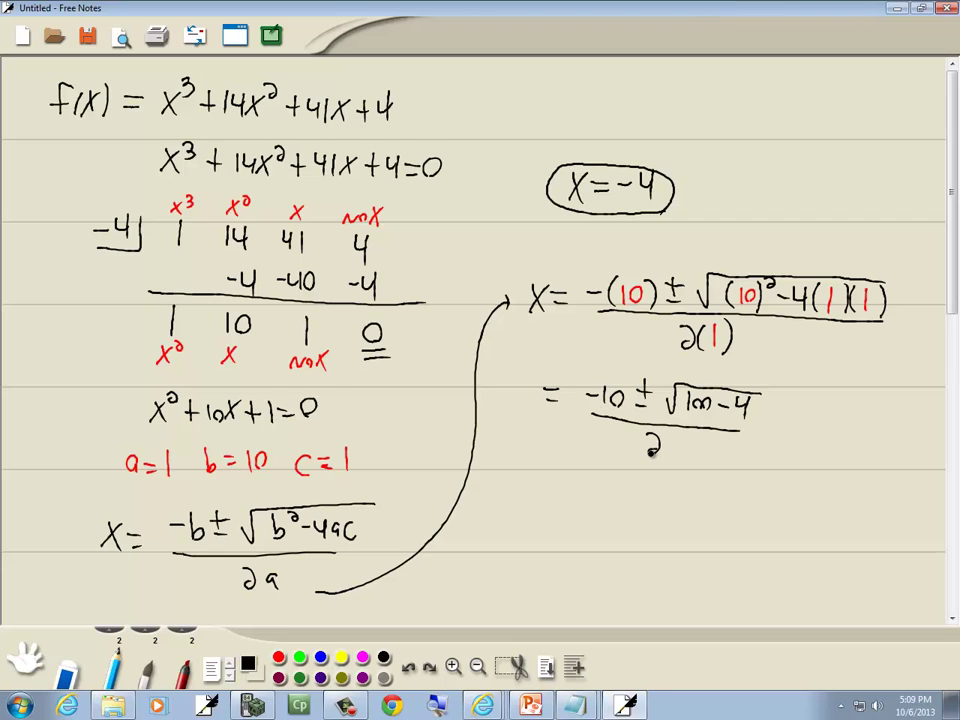
# Write the next simplified line as -10 ± √96
pyautogui.moveTo(547, 488)
pyautogui.mouseDown()
pyautogui.moveTo(567, 488)
pyautogui.moveTo(571, 500)
pyautogui.moveTo(612, 499)
pyautogui.mouseUp()
pyautogui.moveTo(627, 482); pyautogui.dragTo(622, 483)
pyautogui.moveTo(646, 479); pyautogui.dragTo(646, 494)
pyautogui.moveTo(640, 486)
pyautogui.mouseDown()
pyautogui.moveTo(653, 486)
pyautogui.moveTo(654, 498)
pyautogui.moveTo(724, 477)
pyautogui.moveTo(695, 501)
pyautogui.mouseUp()
pyautogui.moveTo(713, 481); pyautogui.dragTo(708, 497)
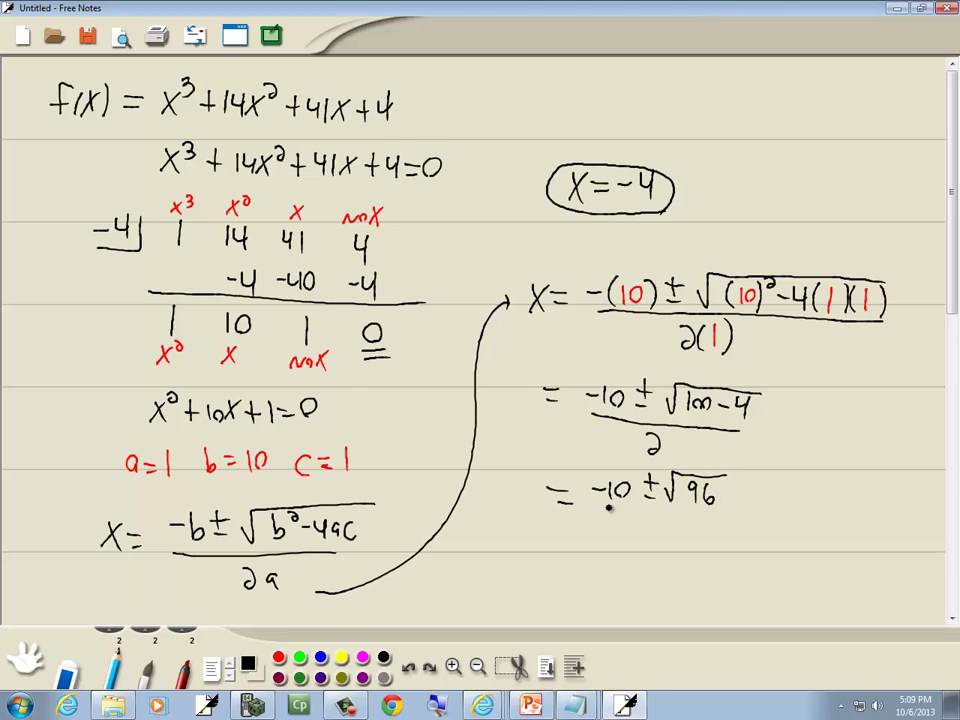